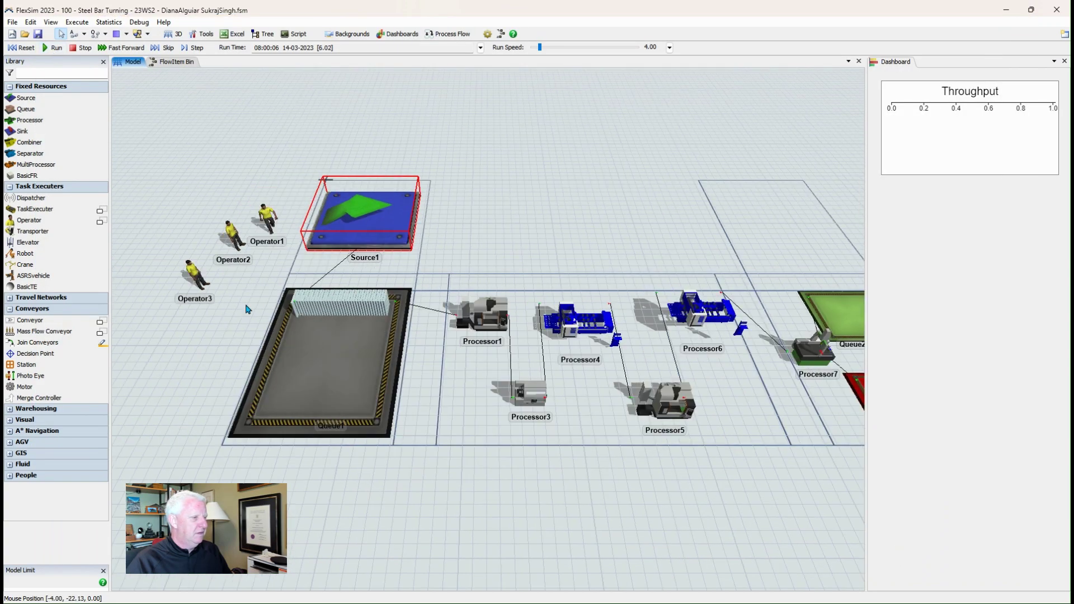
Zoom and pan past Queue1's stacked bars to Processor1 and Processor4, then orbit around Processor1.
scroll(248, 309, "up", 5)
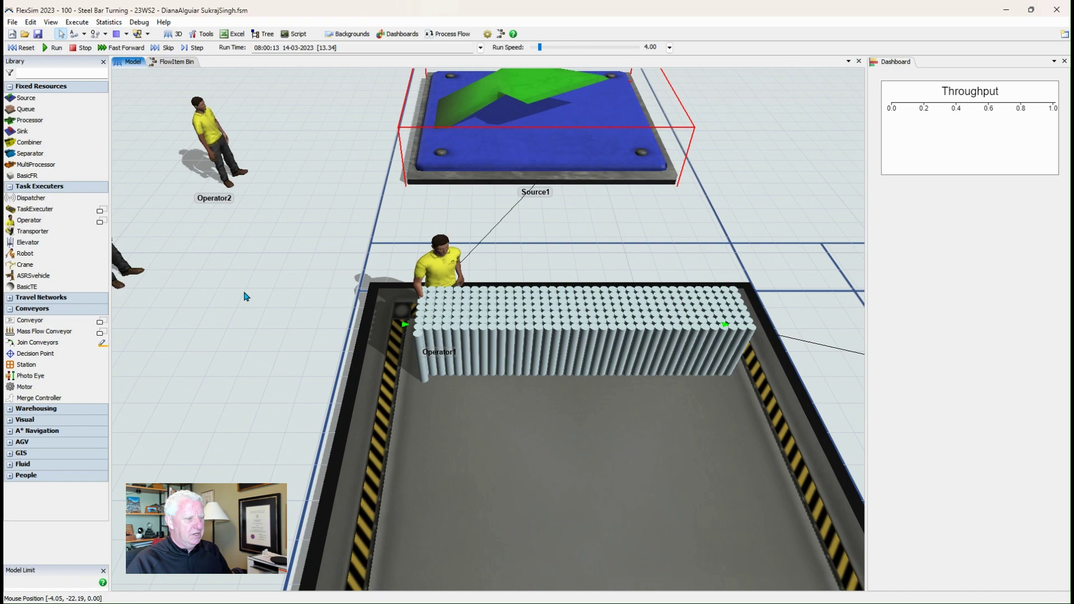
left_click_drag(246, 296, 56, 265)
left_click_drag(443, 295, 228, 278)
left_click_drag(653, 406, 527, 399)
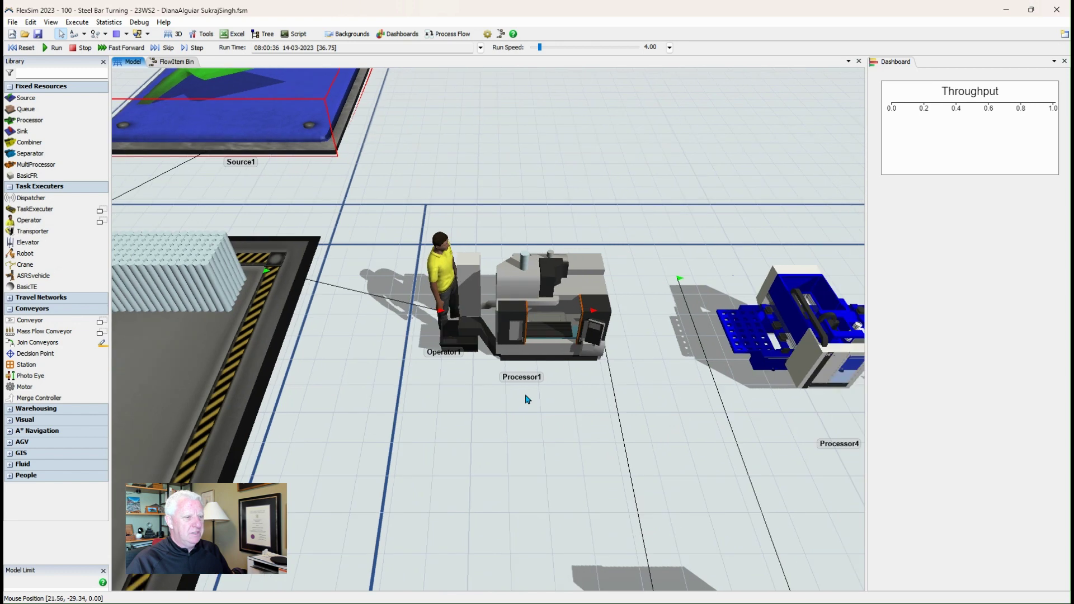
scroll(527, 398, "up", 3)
right_click_drag(527, 399, 622, 388)
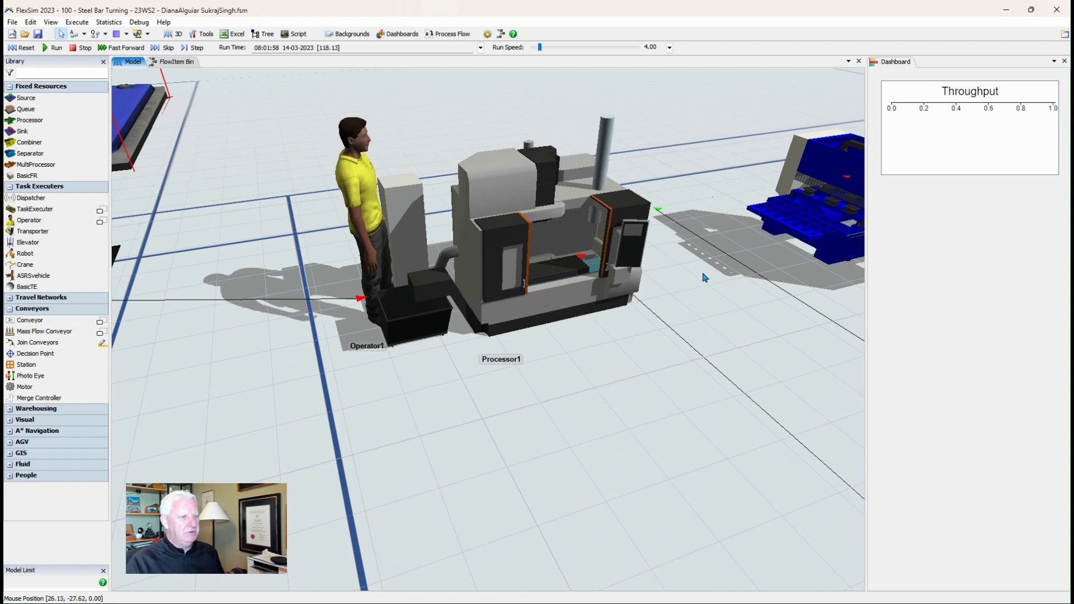
Zoom in close on Processor1, then back out again.
scroll(690, 288, "up", 1)
scroll(647, 319, "up", 1)
scroll(628, 326, "up", 1)
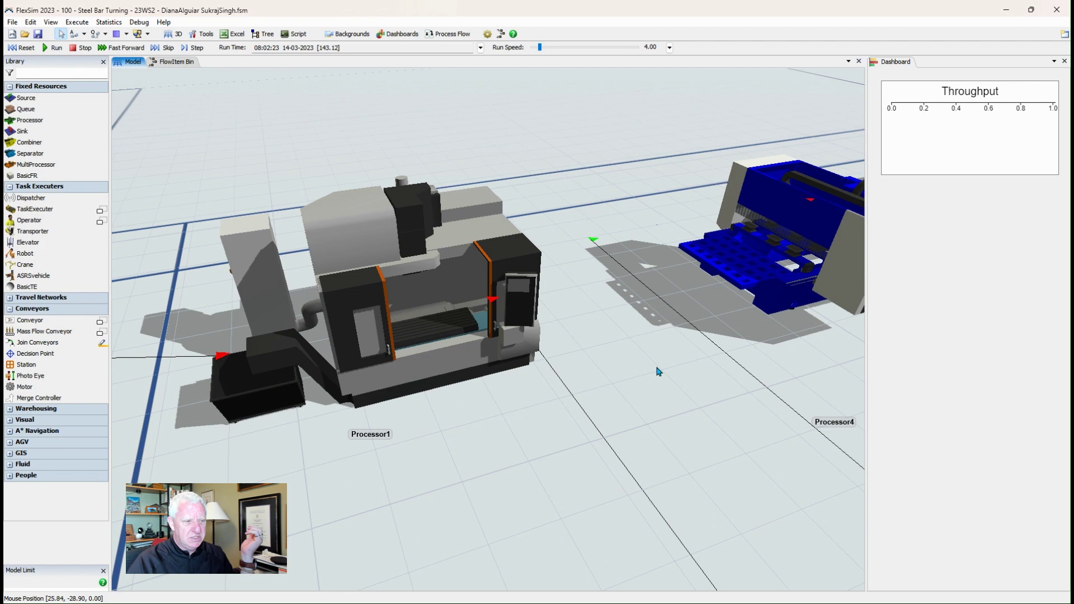
scroll(652, 373, "down", 3)
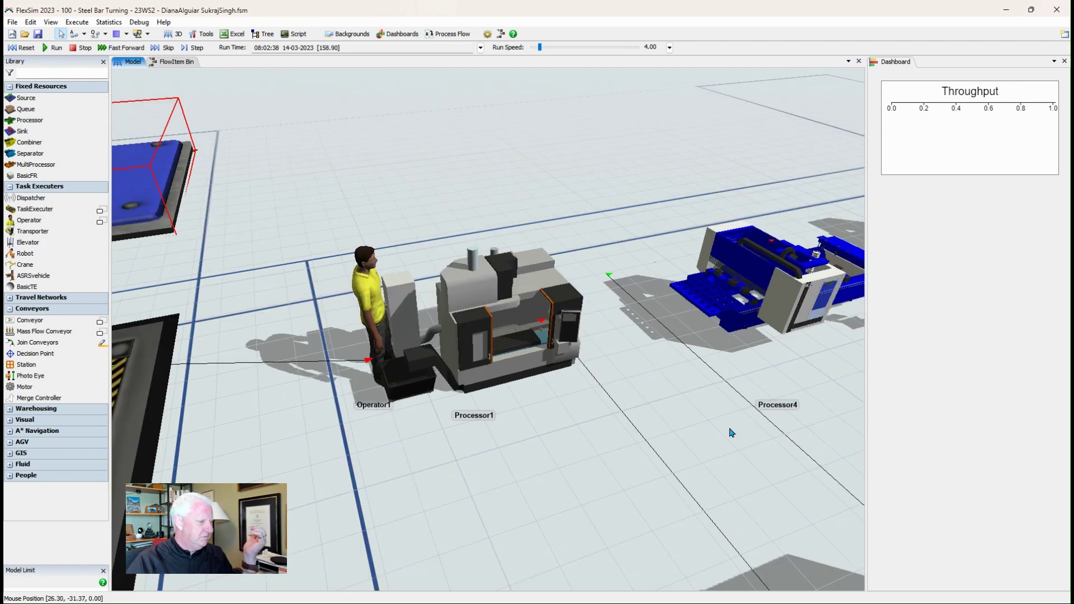
scroll(710, 425, "down", 3)
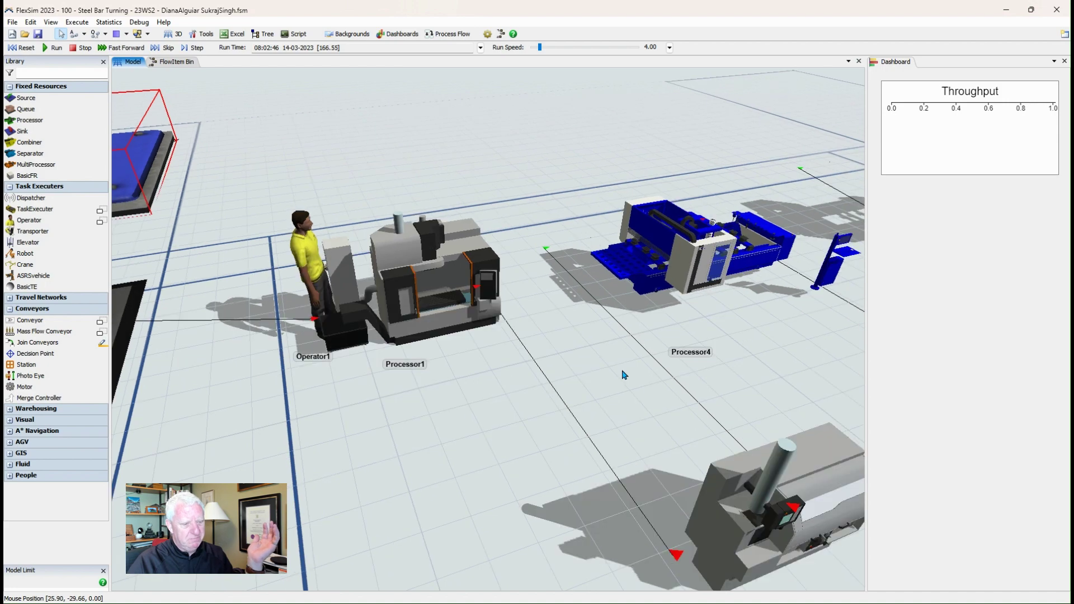
scroll(565, 338, "down", 2)
scroll(556, 338, "down", 2)
Orbit and pan from the operators and Processor3 along Processor4's conveyor to Processor5.
right_click_drag(557, 338, 552, 359)
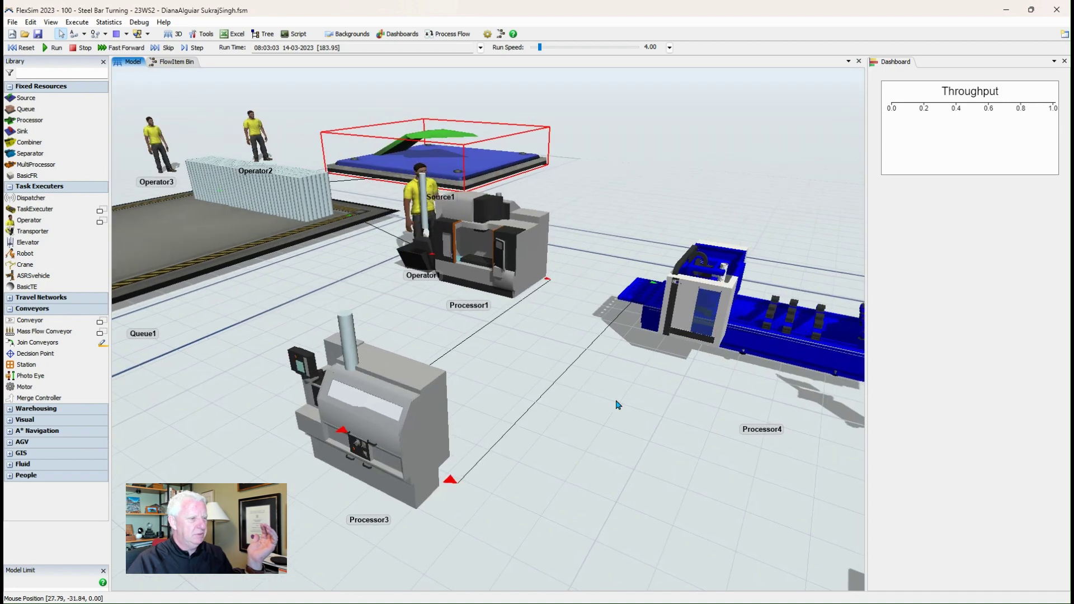
right_click_drag(616, 402, 519, 375)
left_click_drag(519, 374, 451, 355)
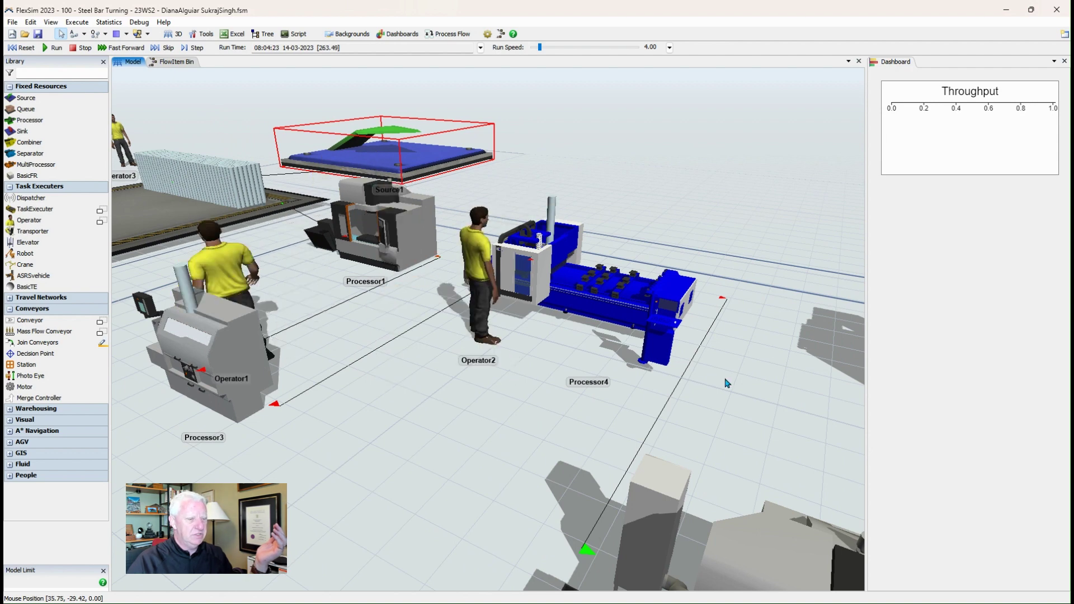
left_click_drag(726, 382, 477, 274)
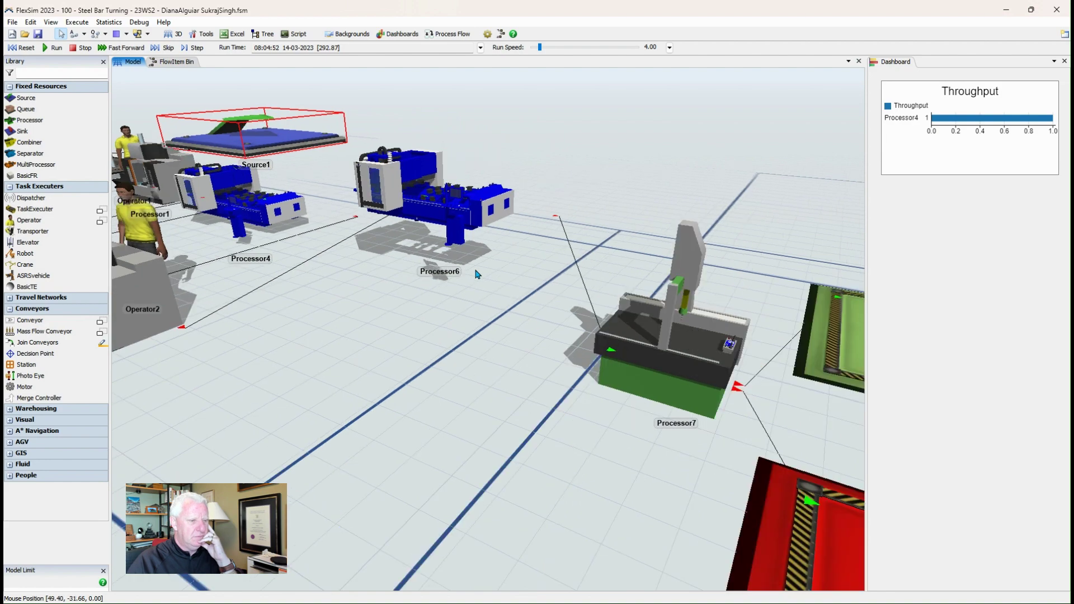
Swing and zoom the view onto Processor7, and set the run speed to 8.
right_click_drag(477, 274, 433, 359)
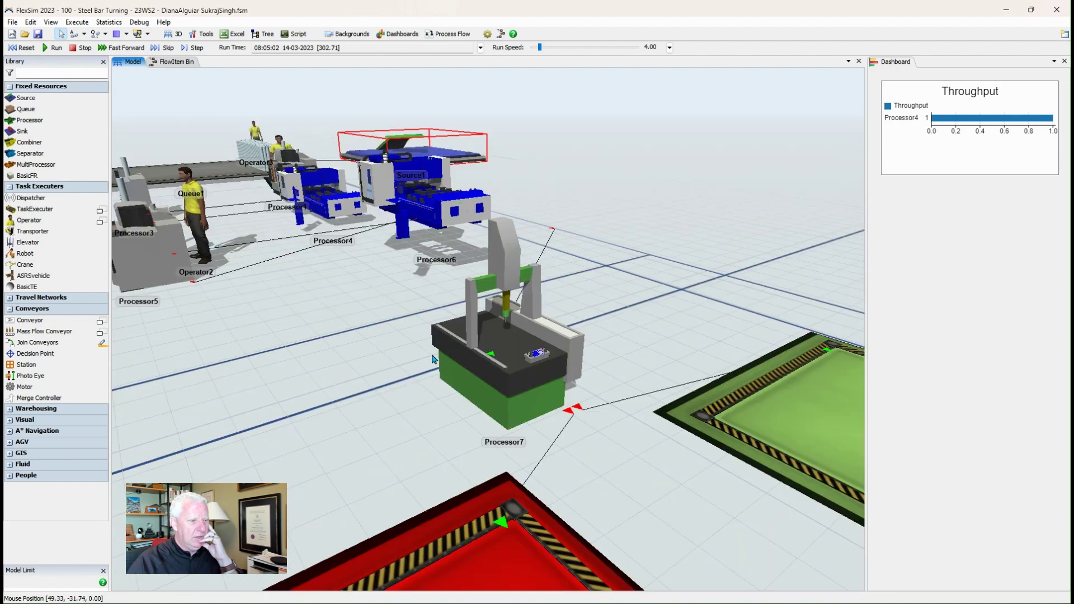
scroll(433, 359, "up", 2)
scroll(432, 358, "up", 2)
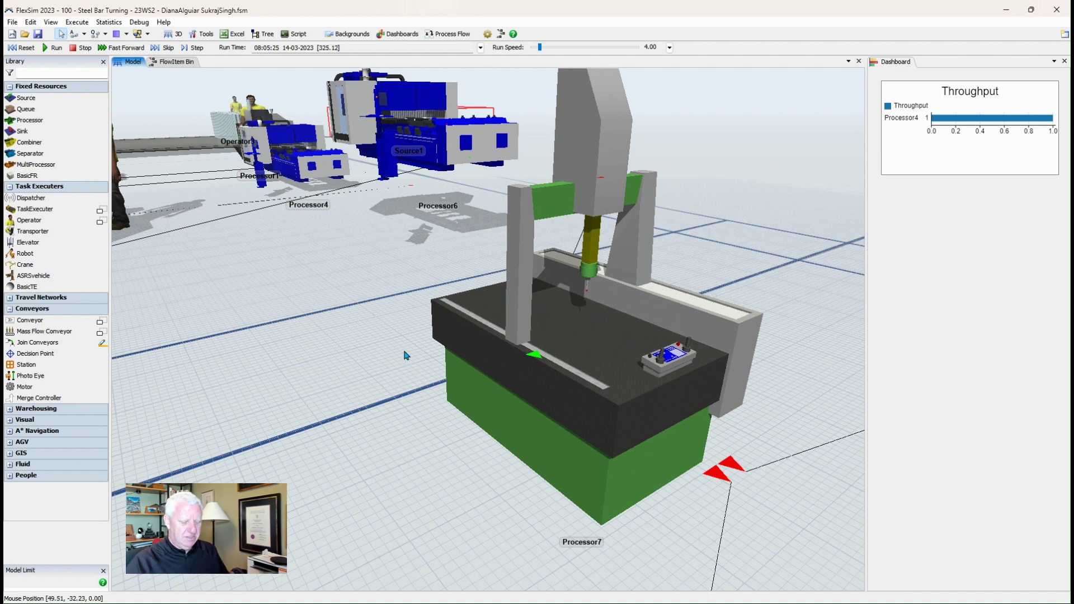
key("ctrl+Up")
key("ctrl+Up")
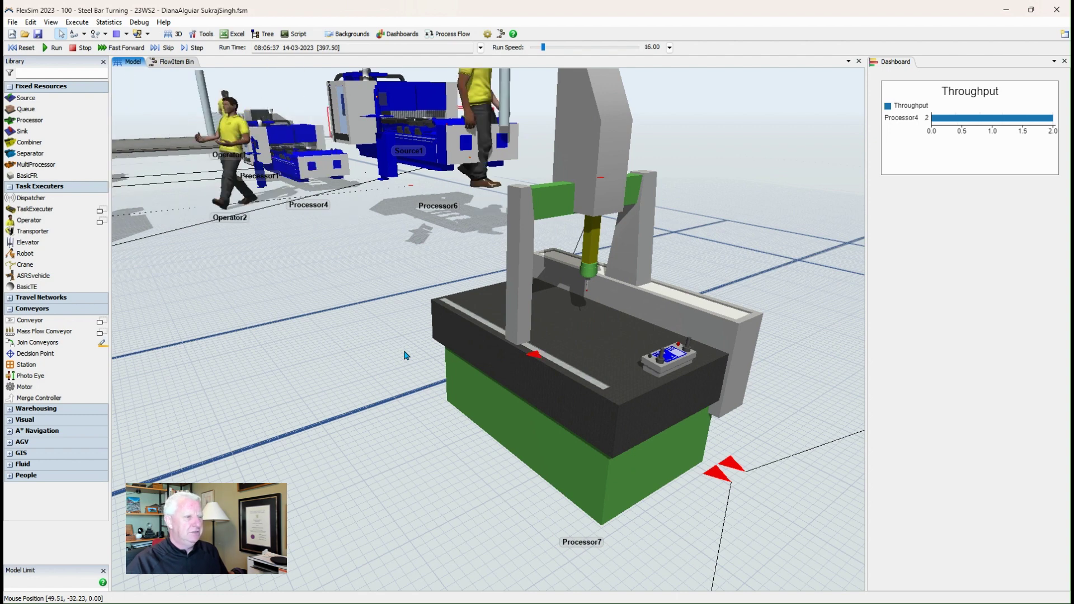
key("ctrl+Down")
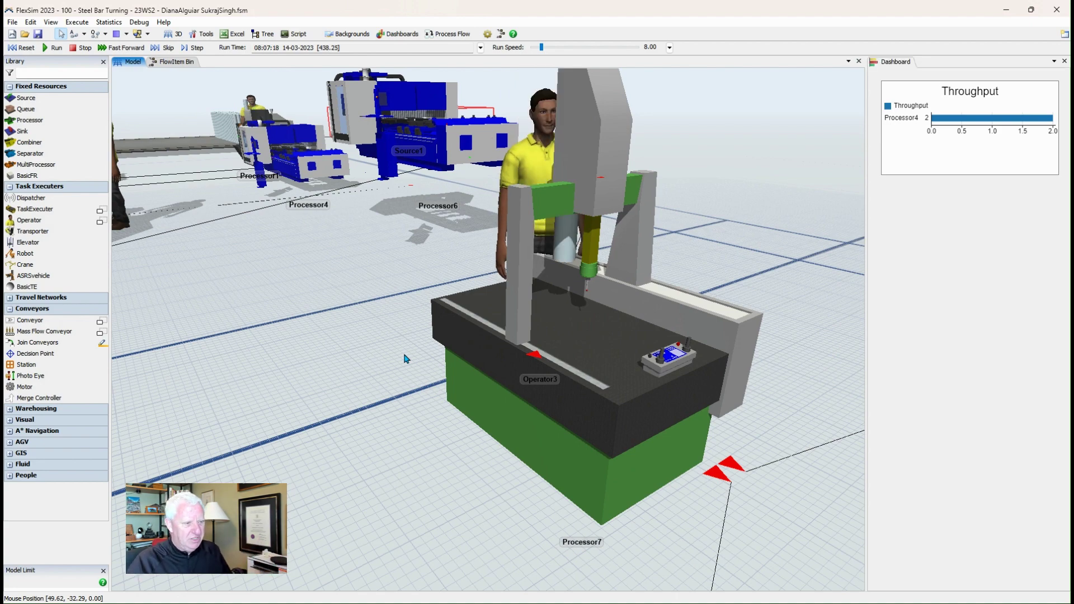
Zoom out to survey the green Queue2 and red Queue3.
scroll(406, 359, "down", 5)
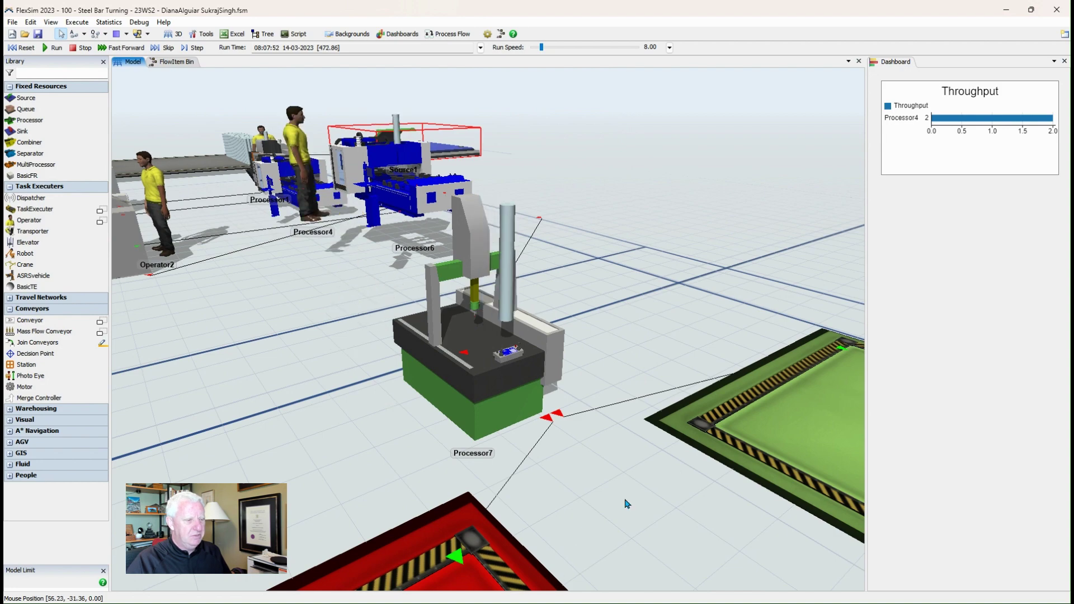
scroll(578, 434, "down", 4)
scroll(519, 367, "down", 4)
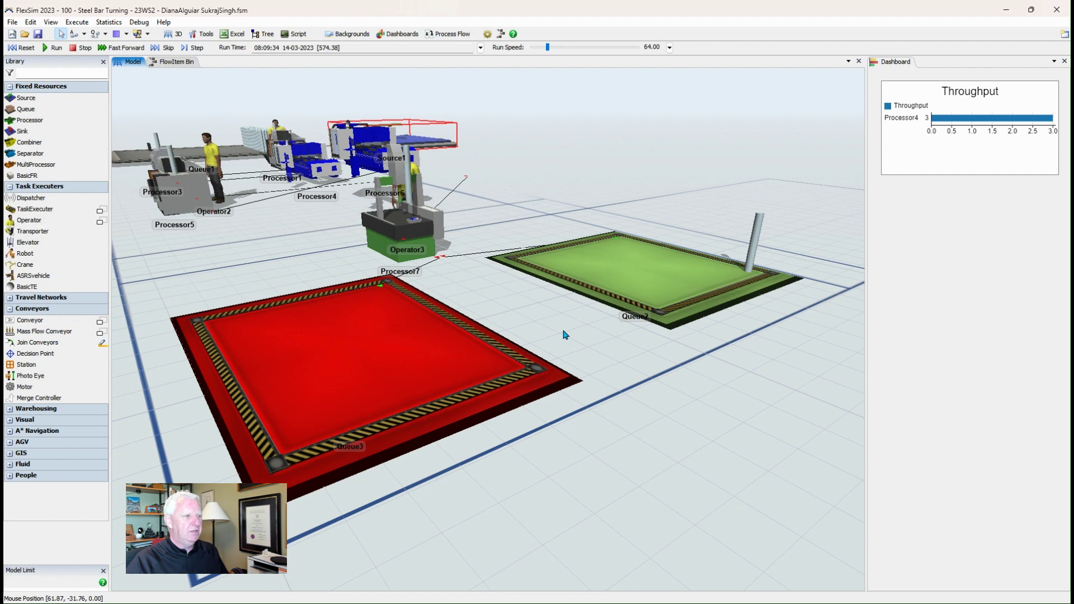
Fast-forward the steel bar run at speeds 512 then 2048, then open the SkyJack Painting model.
key("Right")
key("Right")
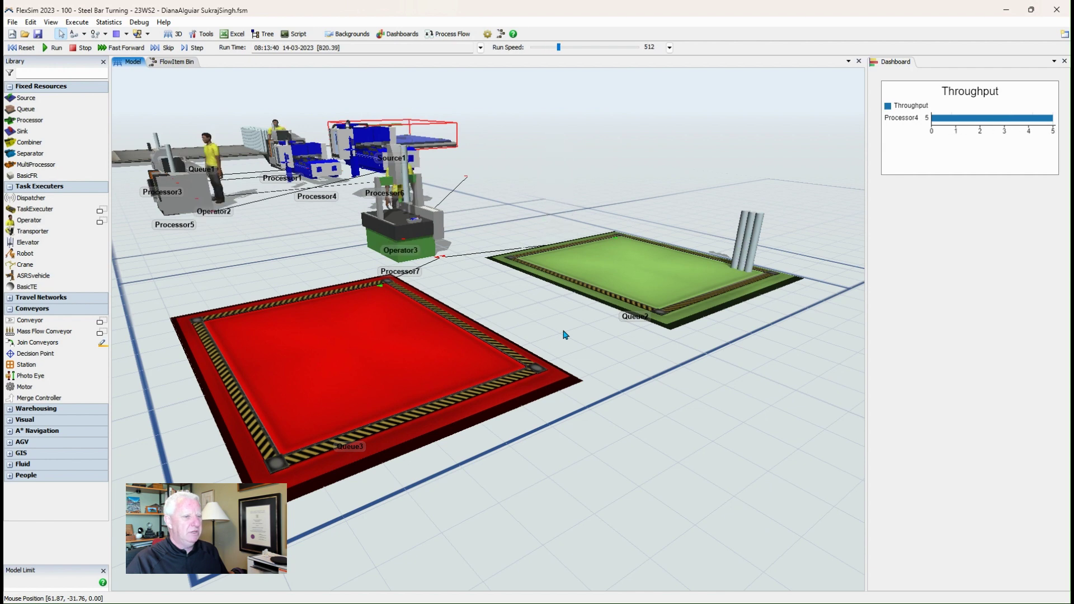
key("Right")
key("Right")
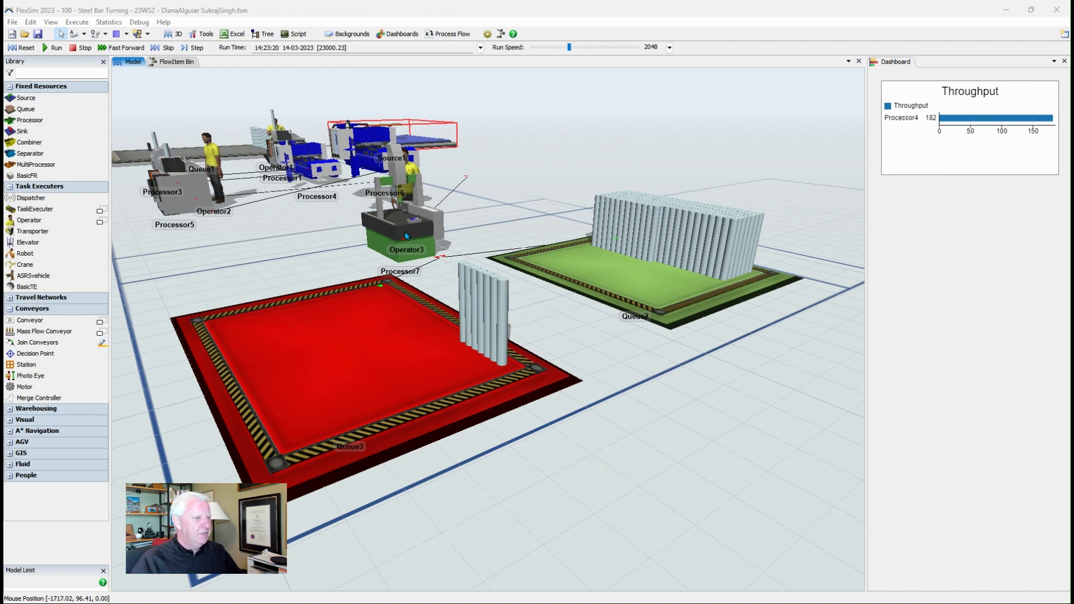
key("ctrl+o")
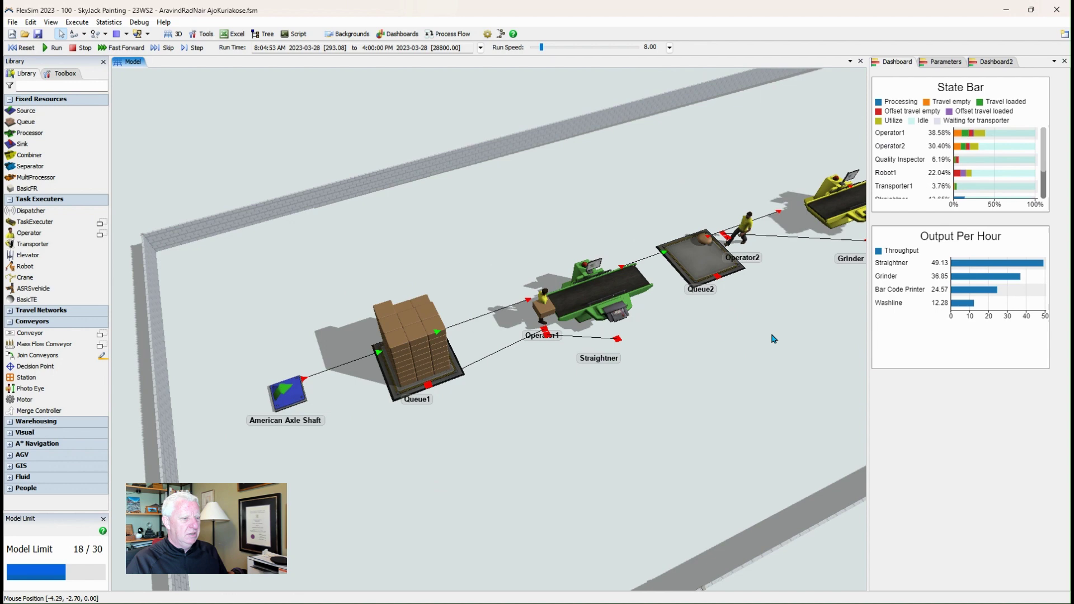
Zoom the 3D view in on the Straightner conveyor as the charts fill.
scroll(575, 408, "up", 2)
scroll(575, 408, "up", 3)
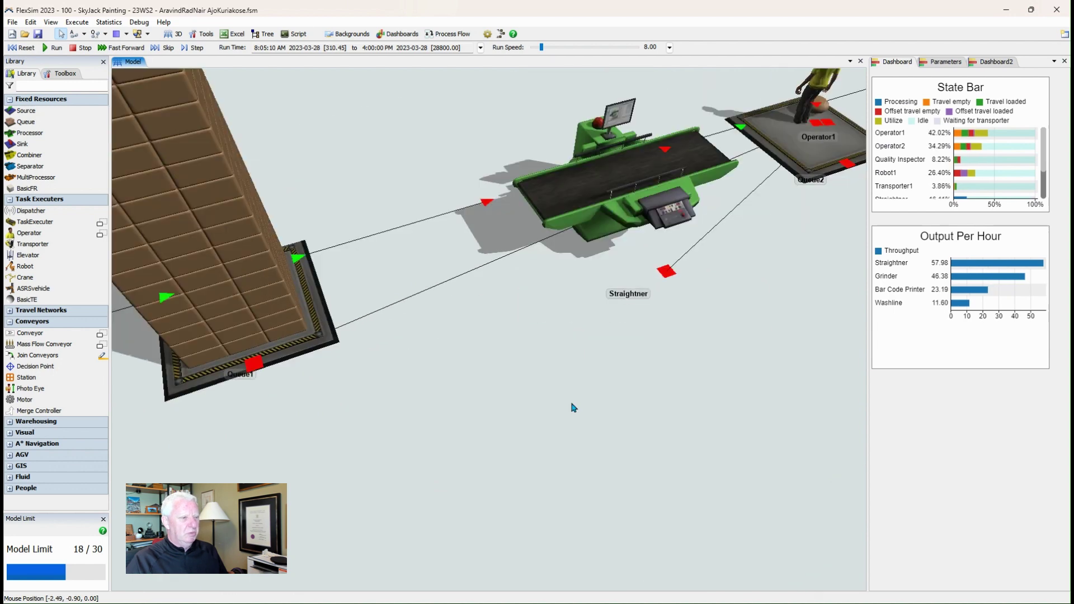
scroll(573, 407, "down", 3)
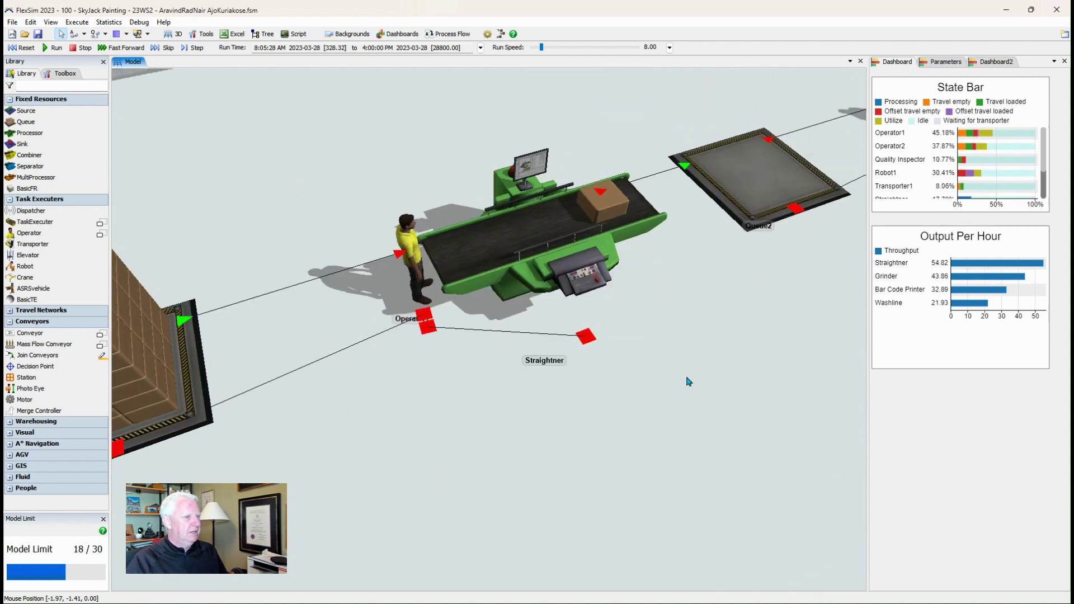
Rotate around the Straightner, then pan past Queue2 and the Grinder to Queue3.
scroll(688, 382, "up", 1)
right_click_drag(687, 381, 712, 436)
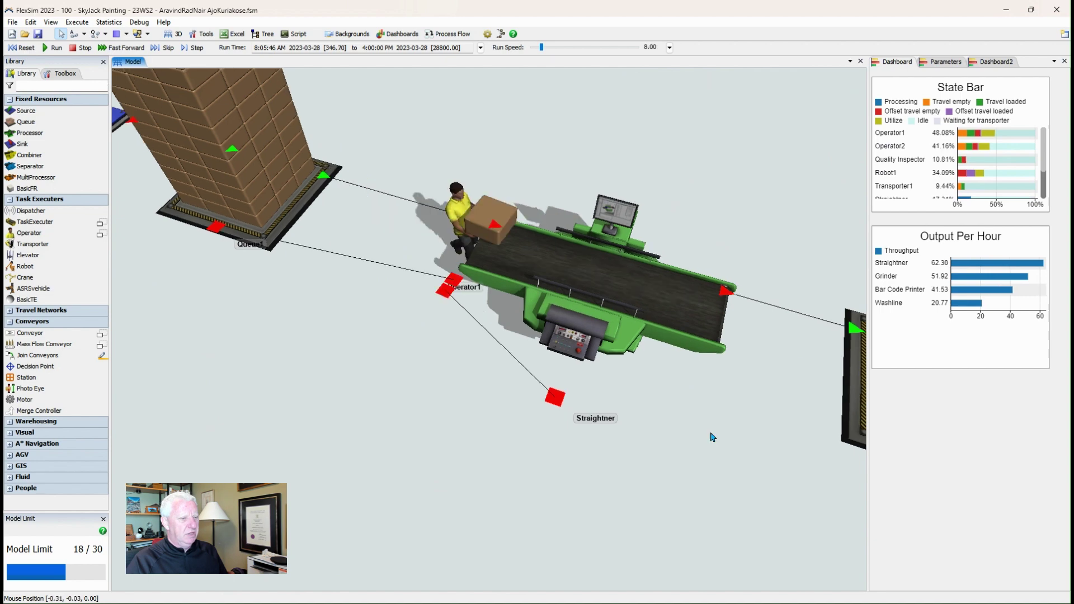
left_click_drag(743, 461, 495, 422)
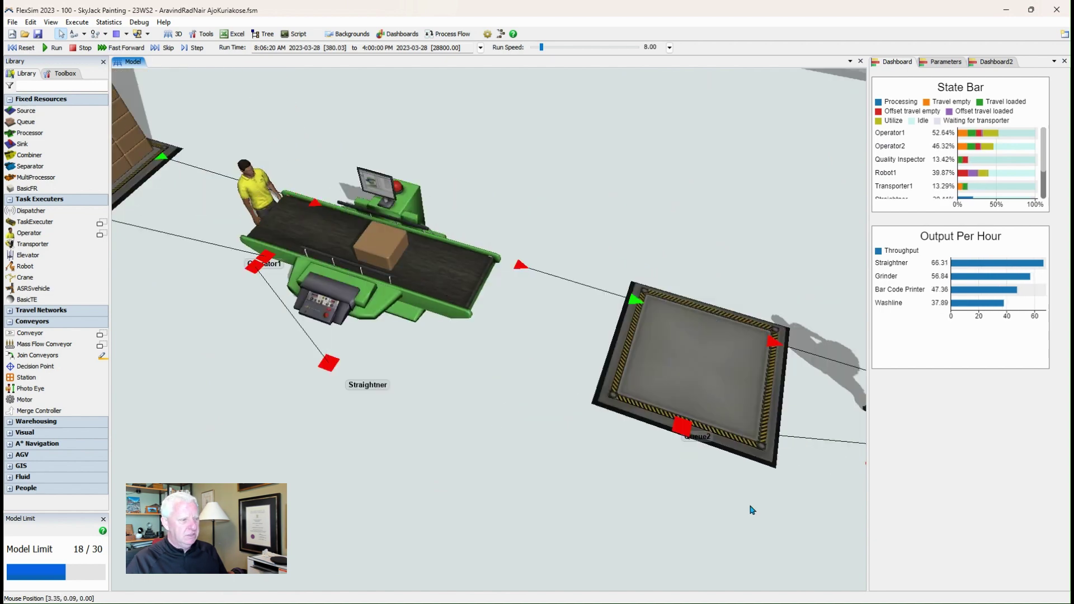
left_click_drag(752, 510, 699, 493)
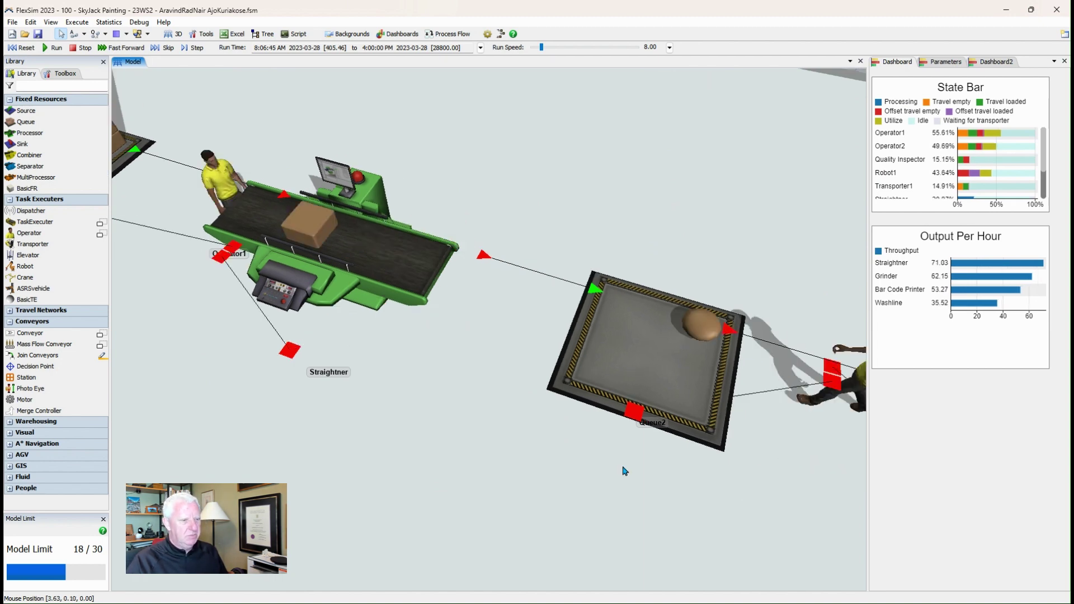
left_click_drag(720, 499, 475, 433)
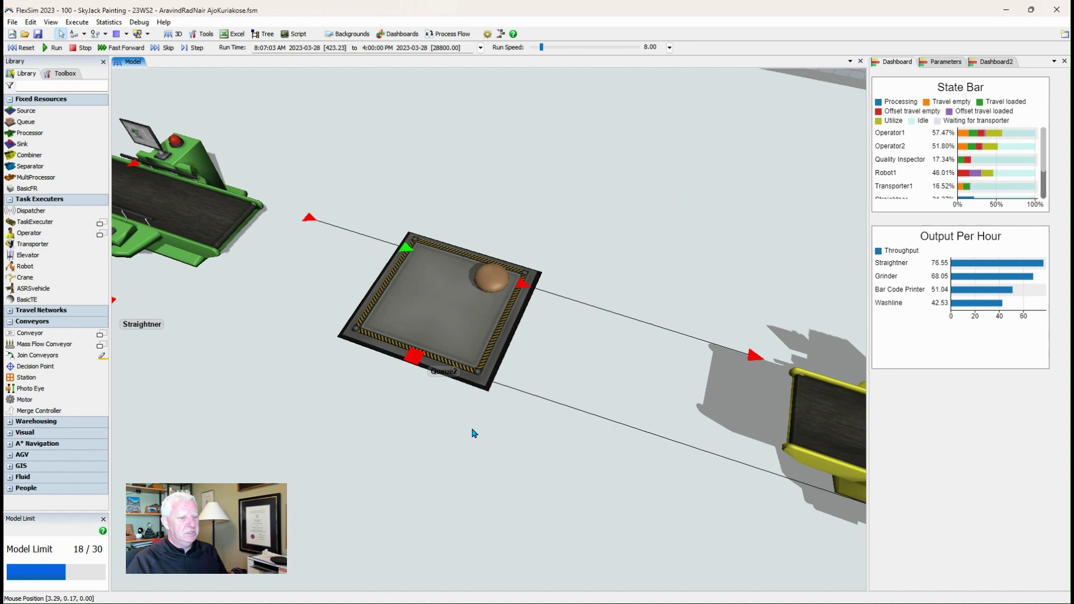
left_click_drag(660, 444, 551, 431)
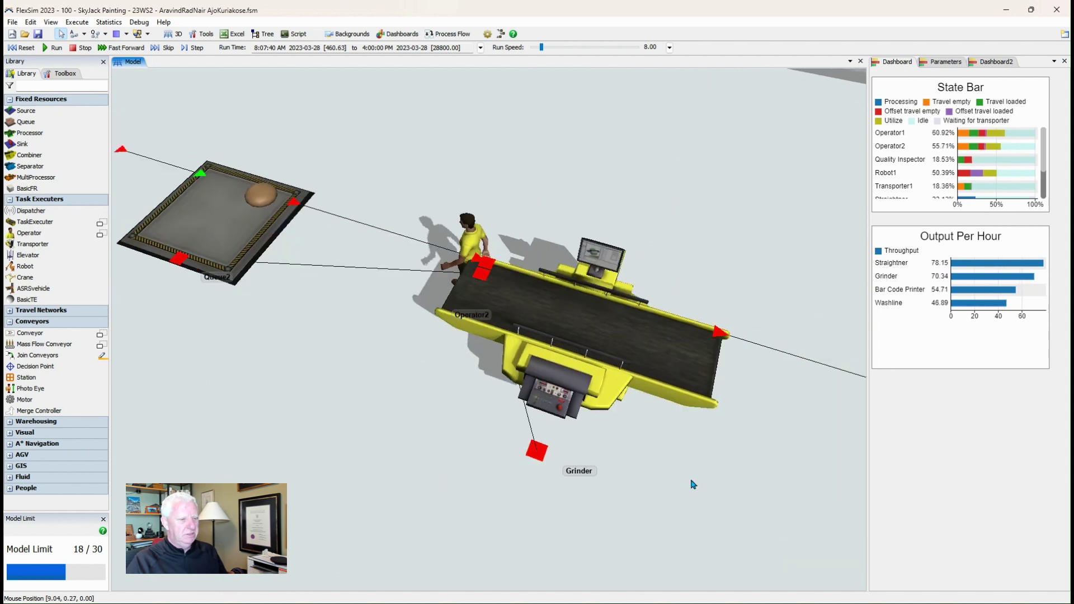
left_click_drag(694, 484, 493, 409)
Orbit the Grinder and move on past Queue3 and Robot1 to the Bar Code Printer.
right_click_drag(493, 409, 757, 527)
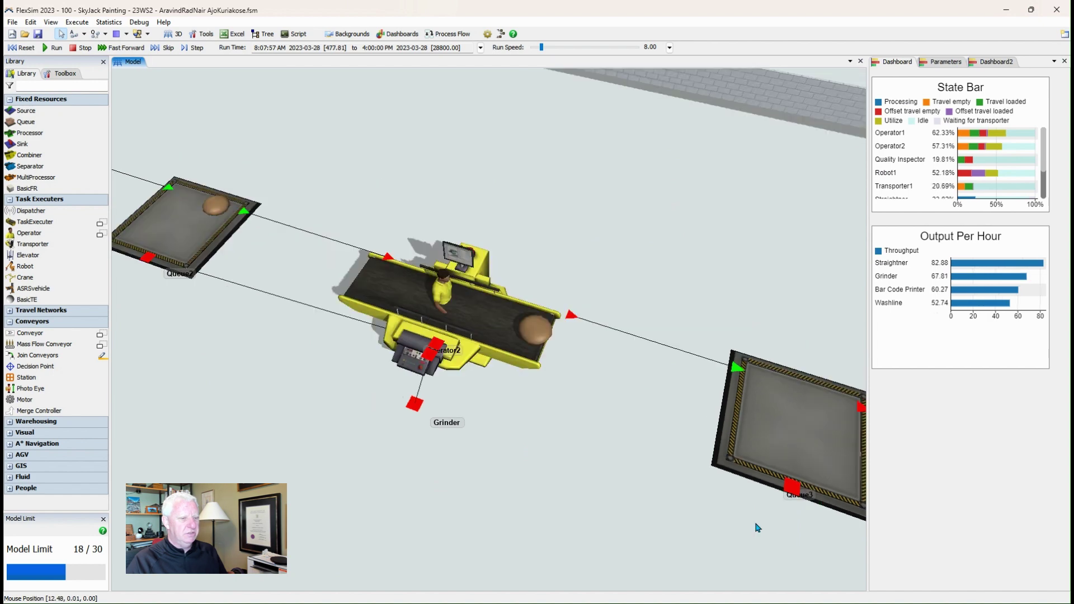
left_click_drag(756, 527, 525, 429)
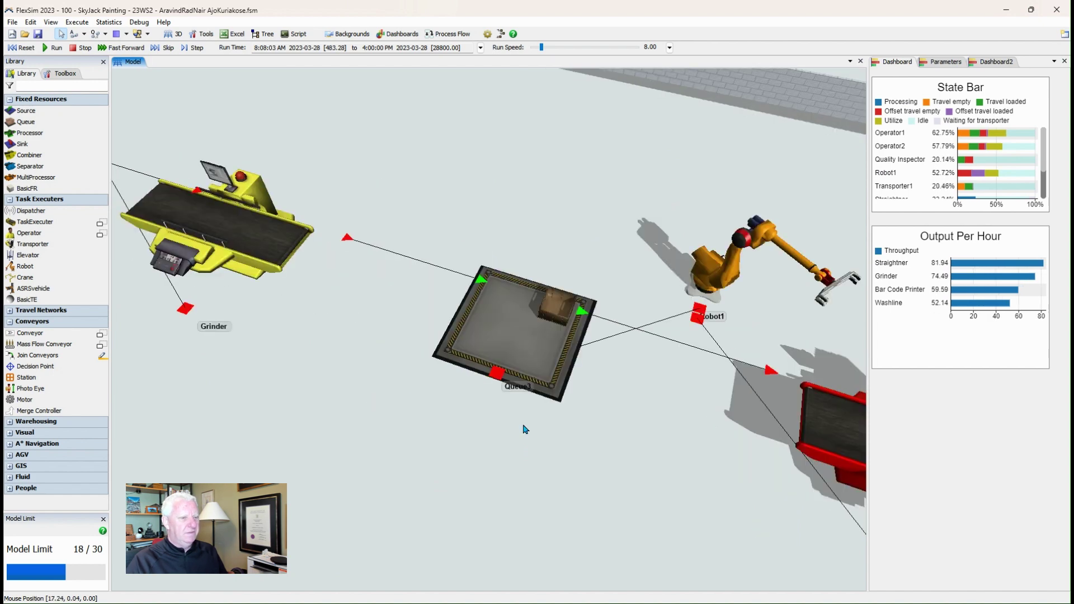
left_click_drag(525, 429, 444, 395)
right_click_drag(444, 395, 384, 376)
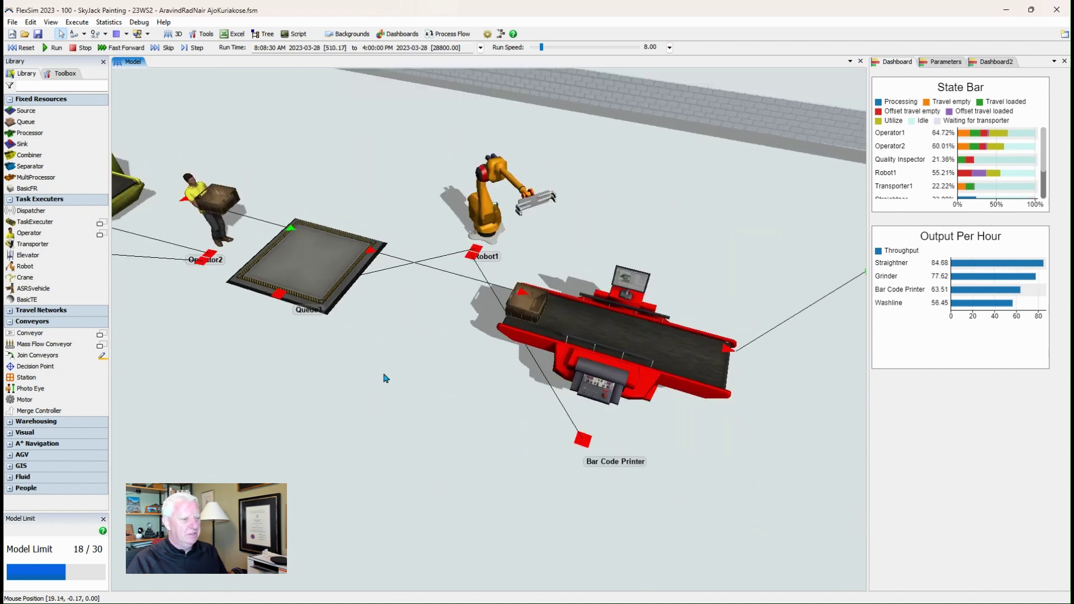
scroll(384, 374, "up", 2)
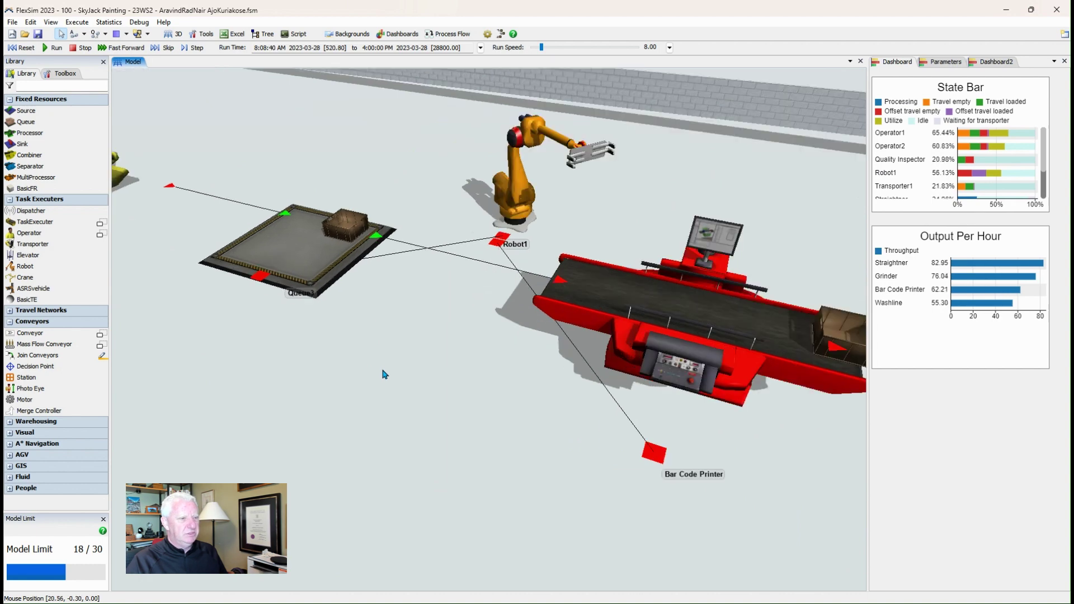
left_click_drag(496, 409, 187, 351)
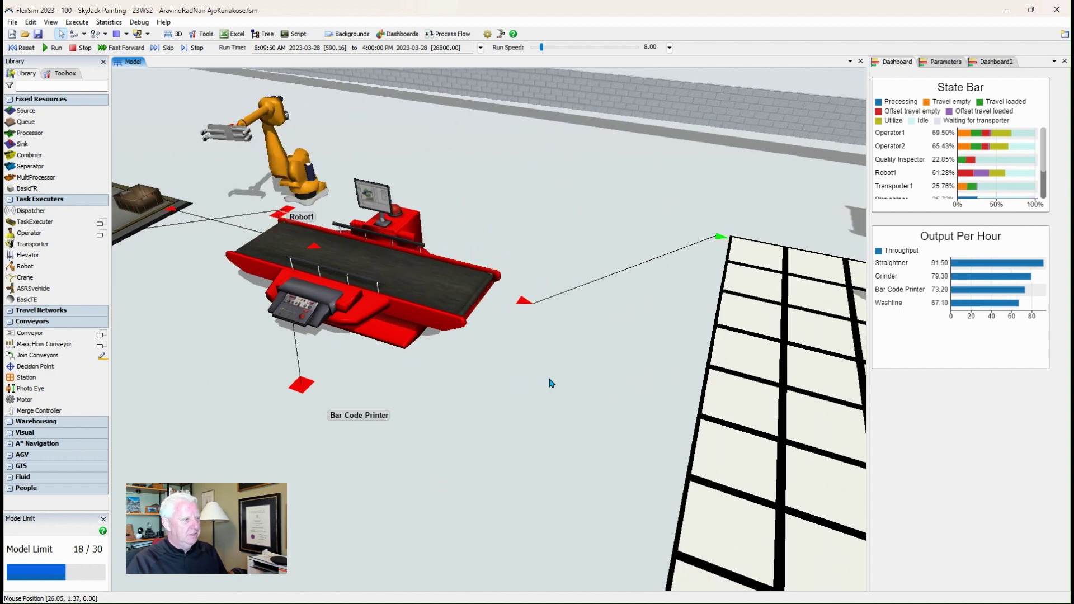
Follow the washline and inspector to the forklift delivering to Sink1 at the line's end.
left_click_drag(551, 383, 313, 307)
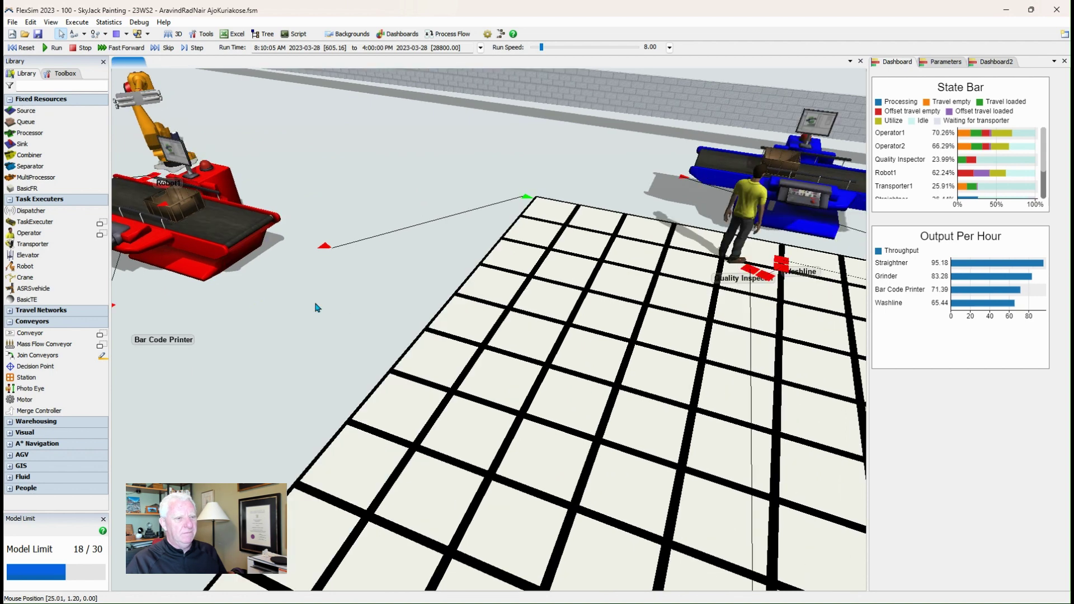
scroll(316, 307, "down", 2)
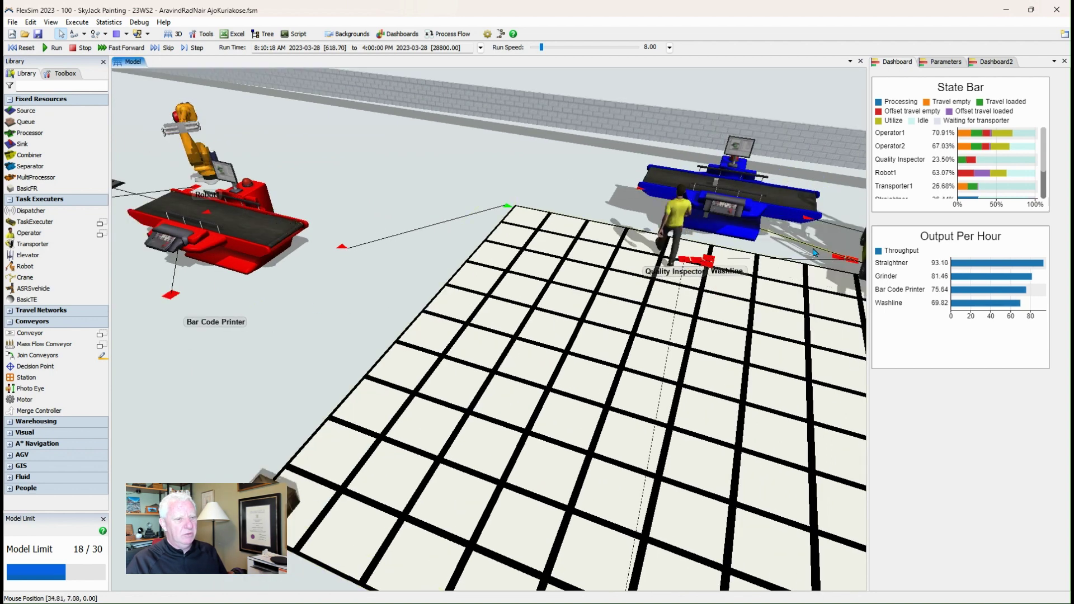
left_click_drag(814, 252, 540, 298)
scroll(551, 336, "down", 2)
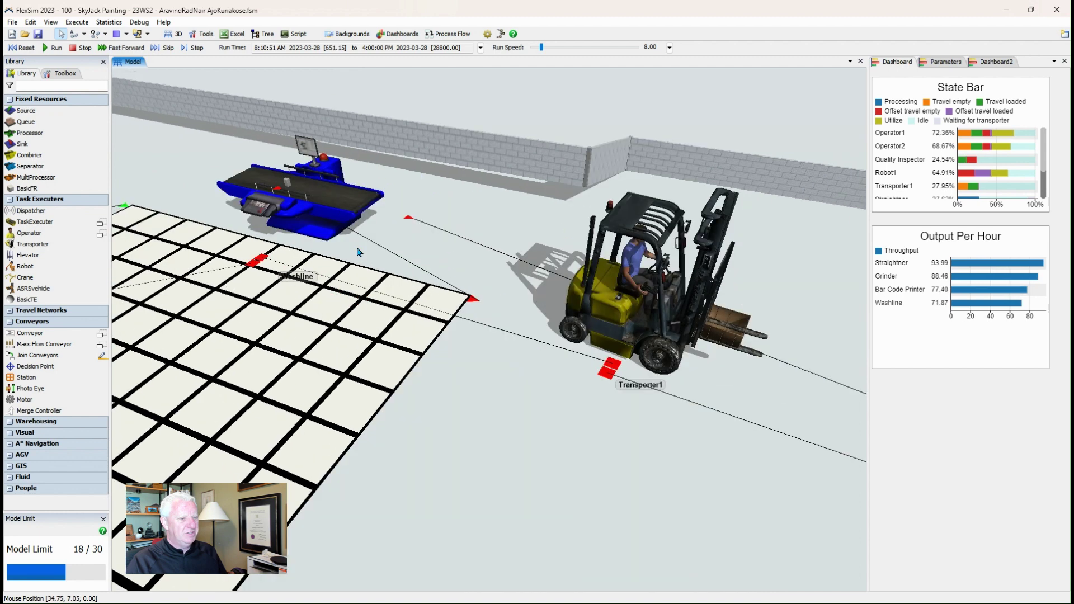
scroll(573, 395, "down", 2)
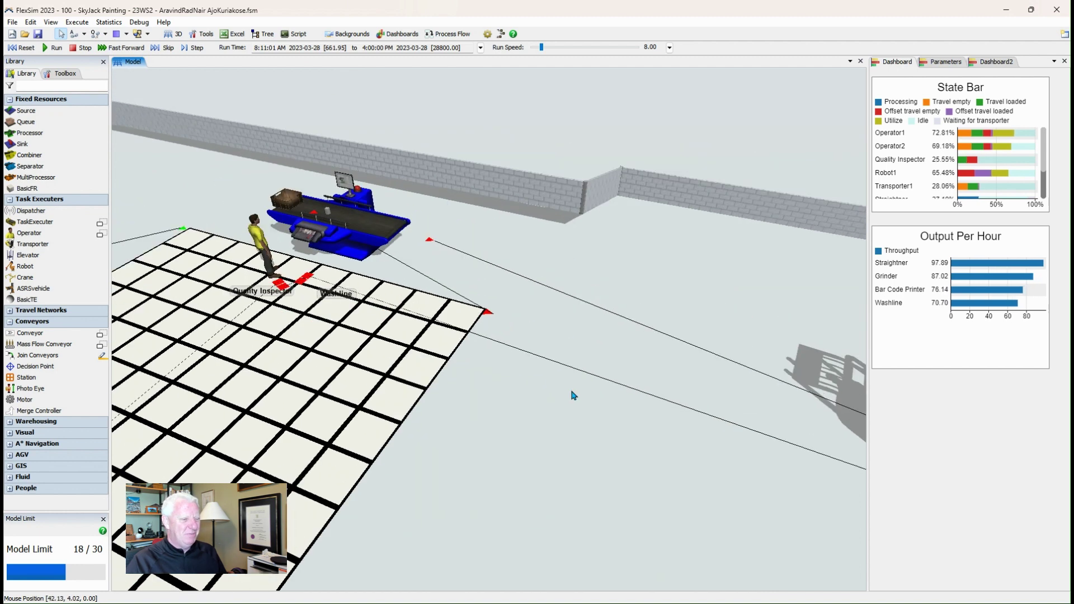
scroll(574, 395, "down", 2)
scroll(503, 408, "down", 1)
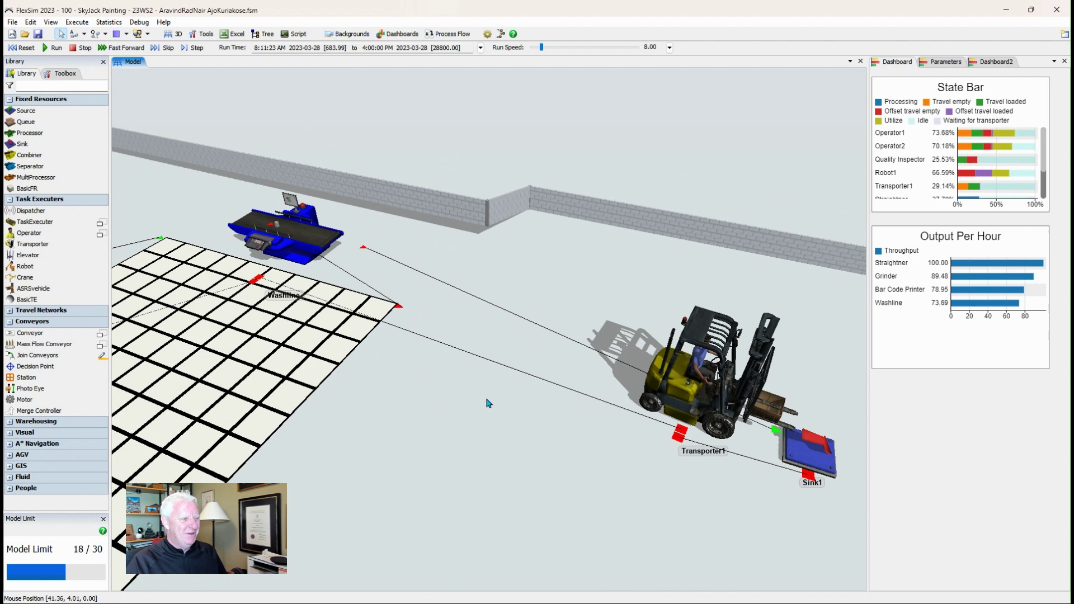
scroll(436, 385, "down", 1)
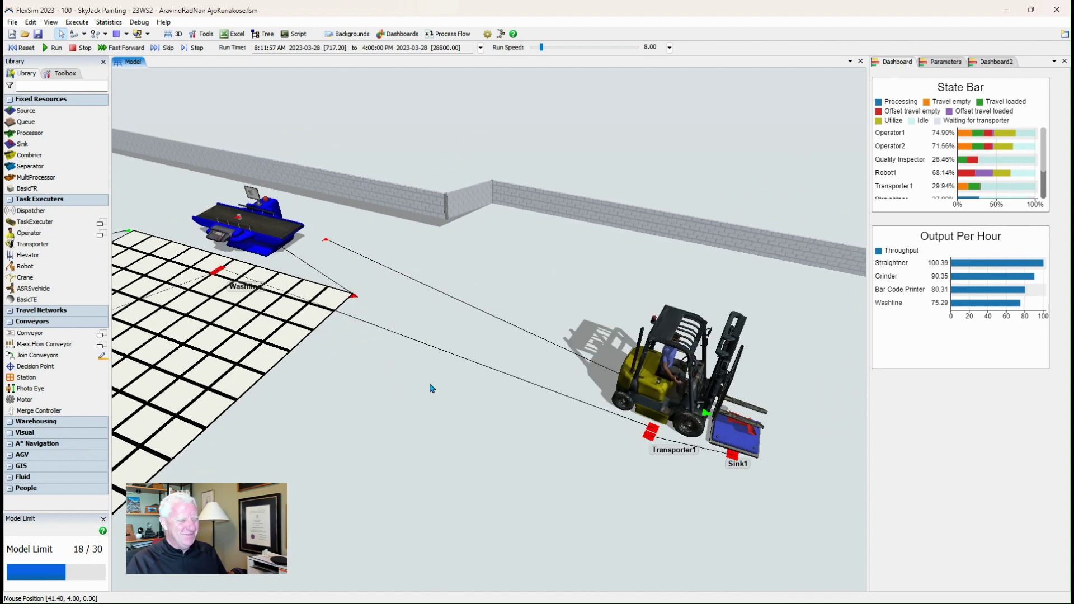
left_click_drag(429, 388, 401, 378)
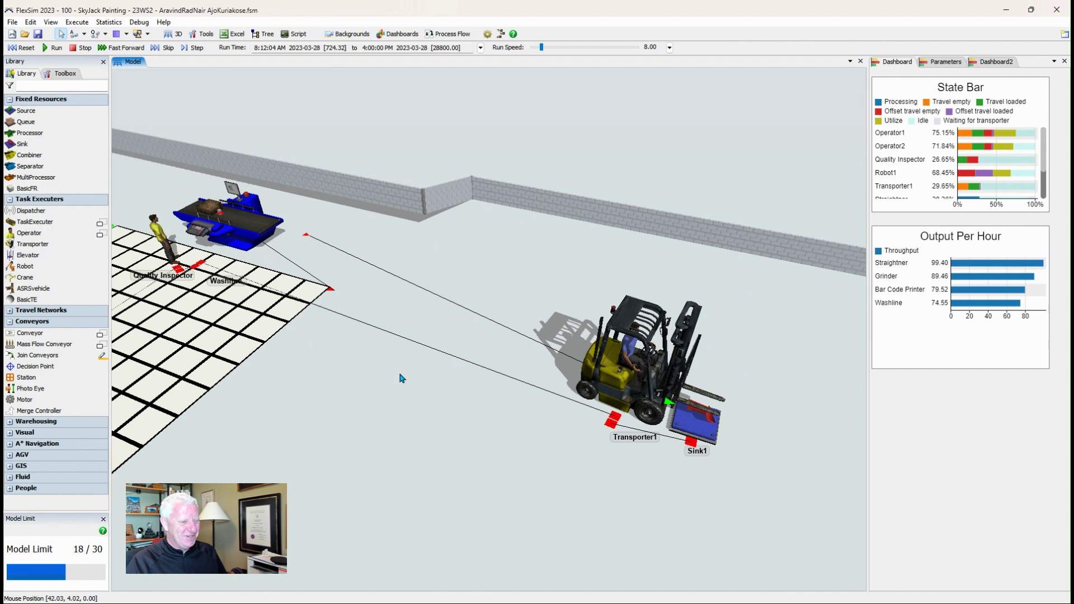
scroll(402, 378, "down", 2)
right_click_drag(402, 378, 452, 425)
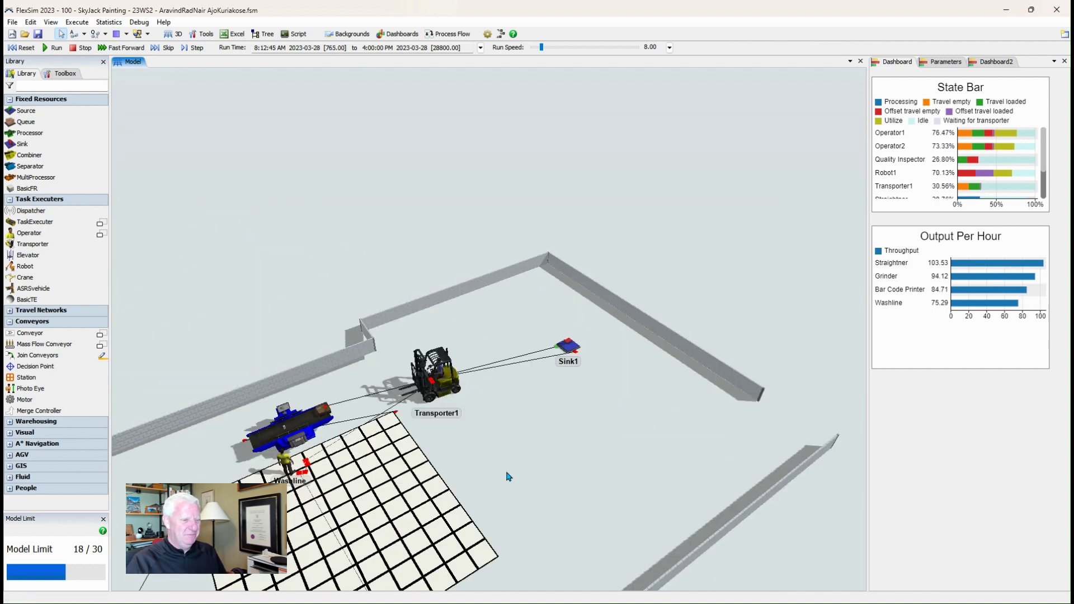
Zoom out over the full layout from the American Axle Shaft source, then zoom back toward Queue1.
left_click_drag(509, 476, 722, 270)
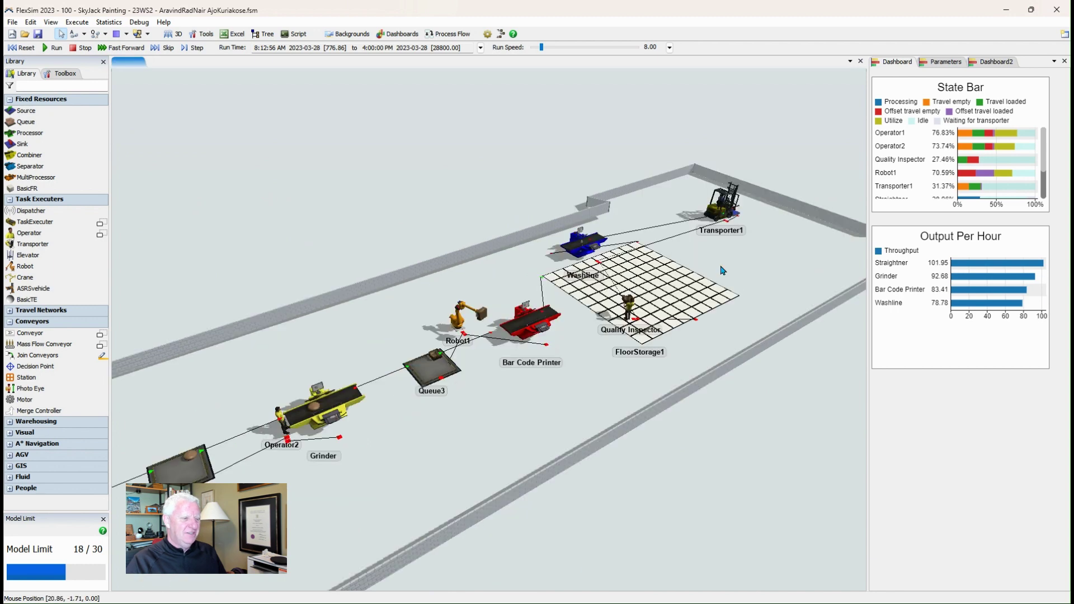
scroll(519, 395, "down", 2)
scroll(519, 395, "down", 3)
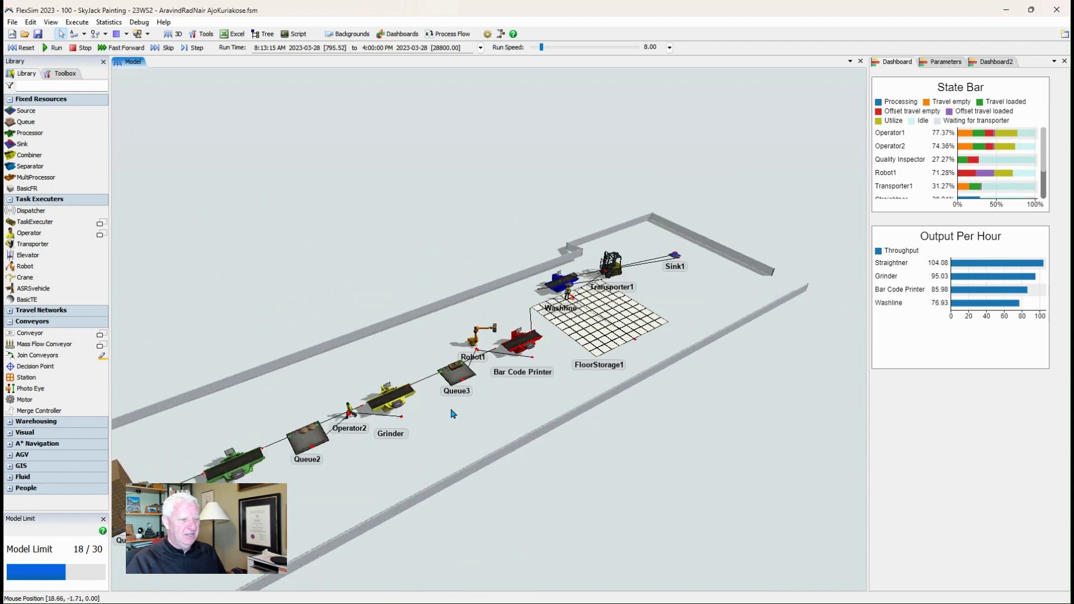
left_click_drag(515, 390, 565, 352)
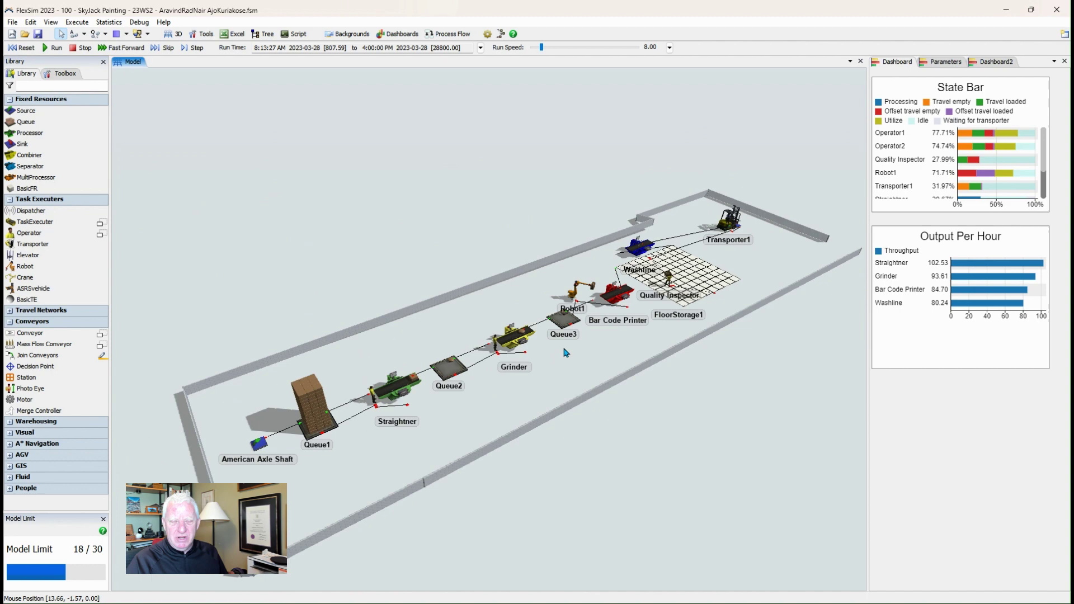
scroll(566, 352, "up", 2)
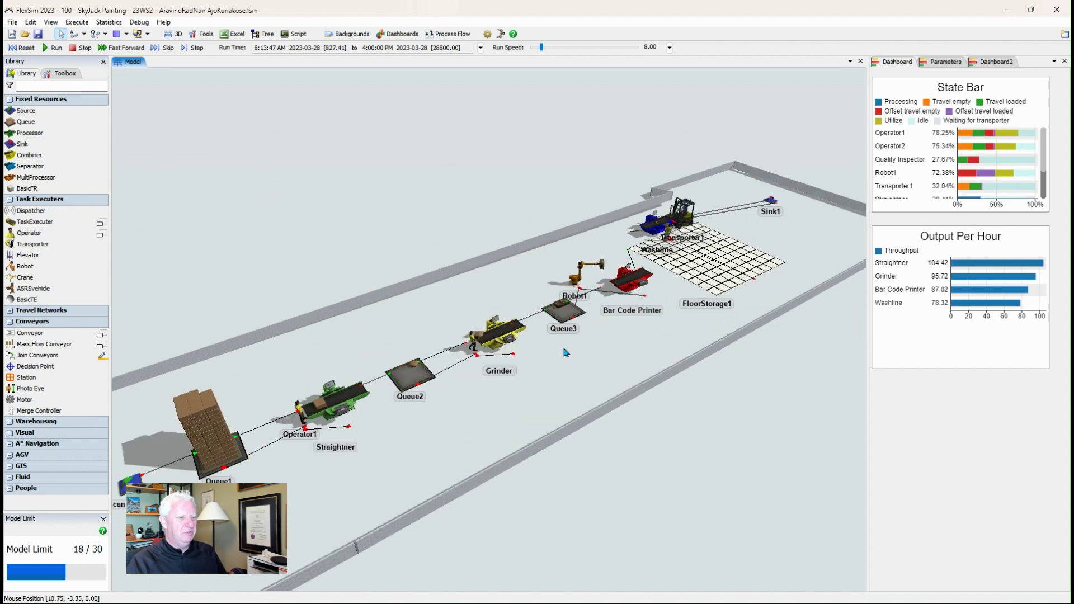
scroll(558, 377, "up", 2)
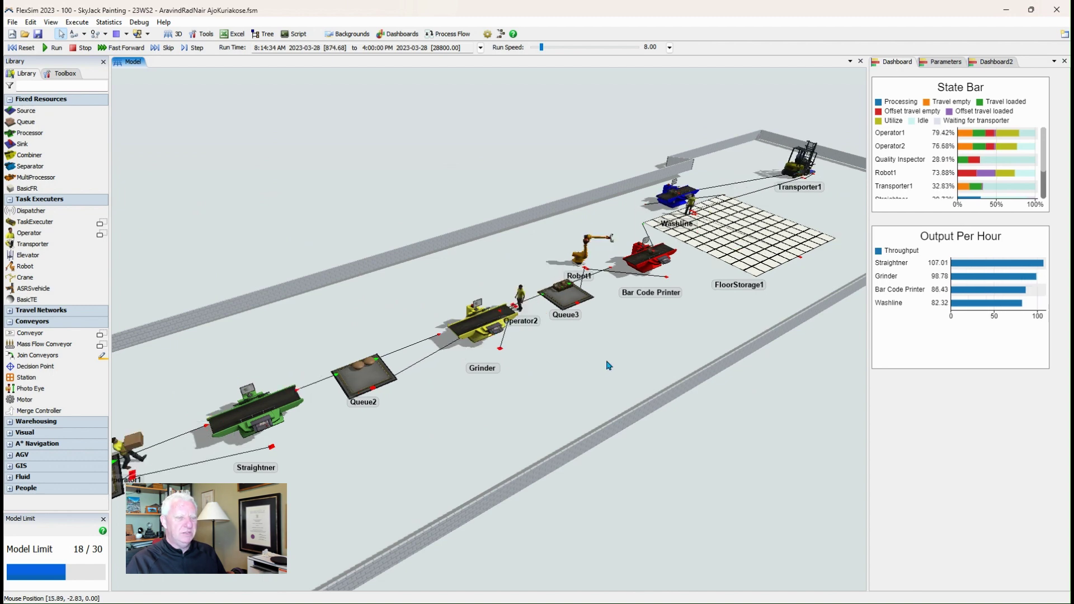
scroll(615, 341, "down", 2)
left_click_drag(629, 320, 643, 317)
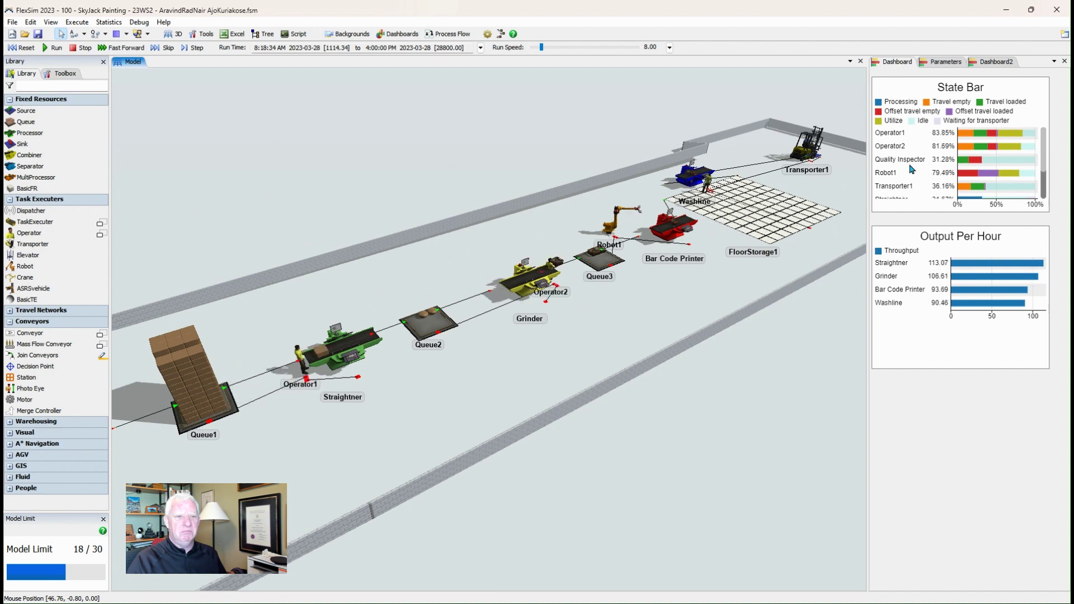
Inspect the State Bar values on the SkyJack dashboard.
mouse_move(984, 183)
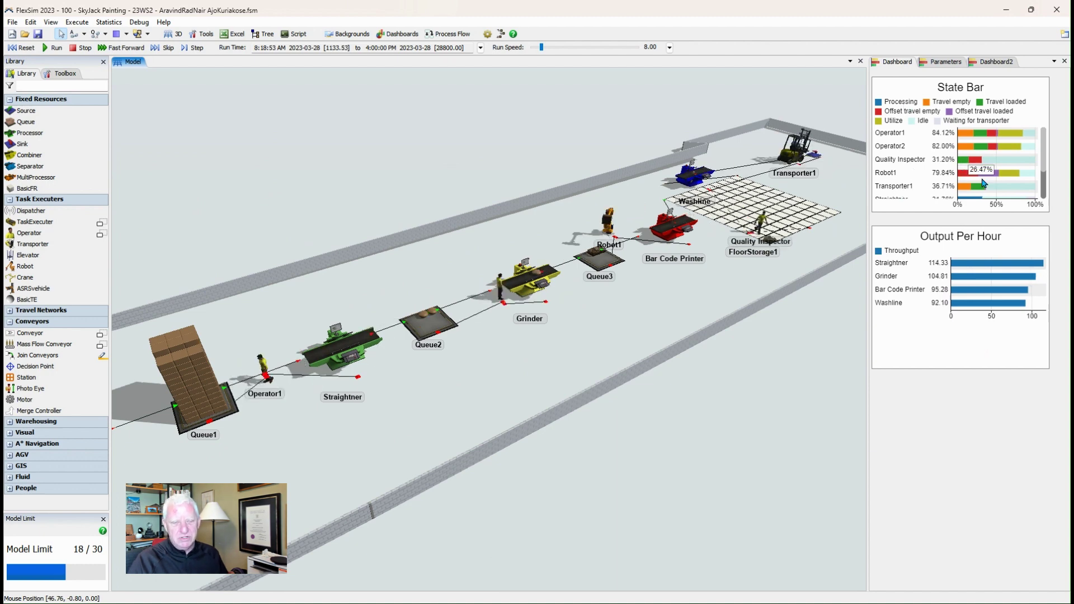
mouse_move(987, 164)
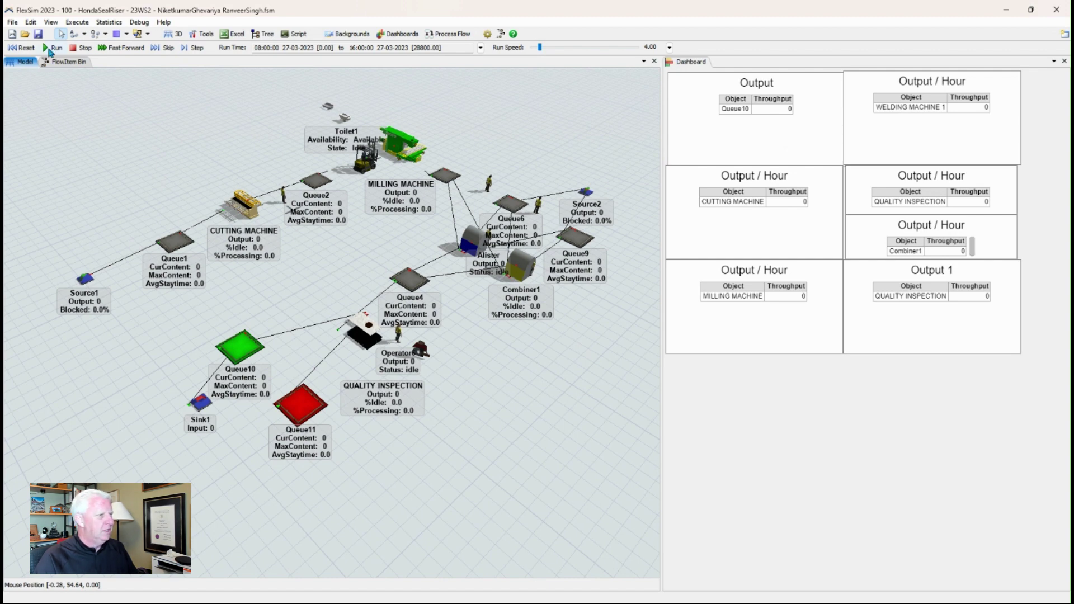
Start the Honda seal riser run, then zoom and pan slightly across the layout.
left_click(52, 48)
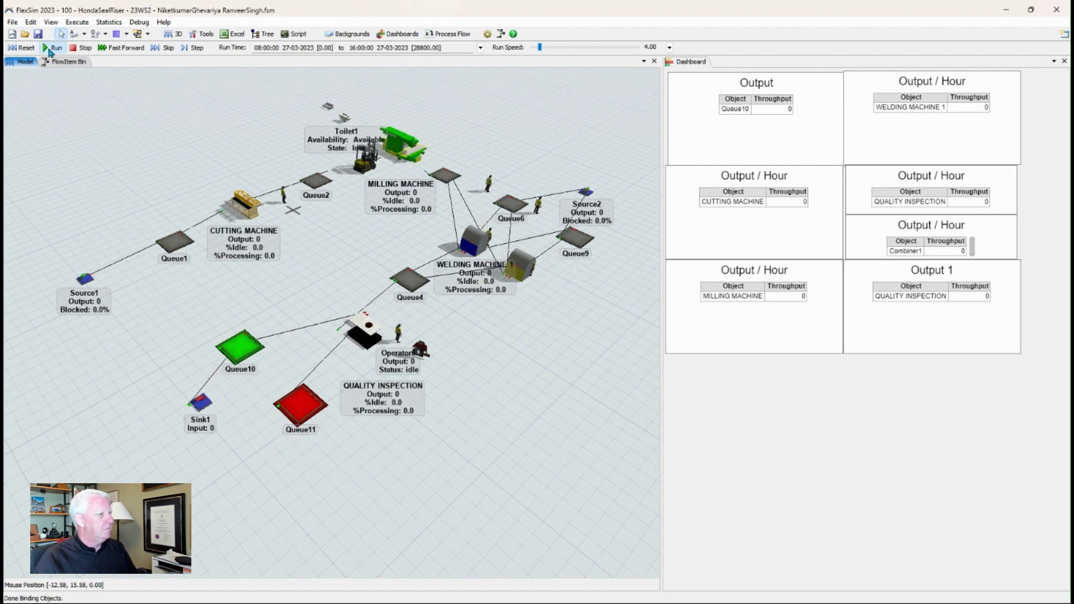
scroll(145, 199, "up", 3)
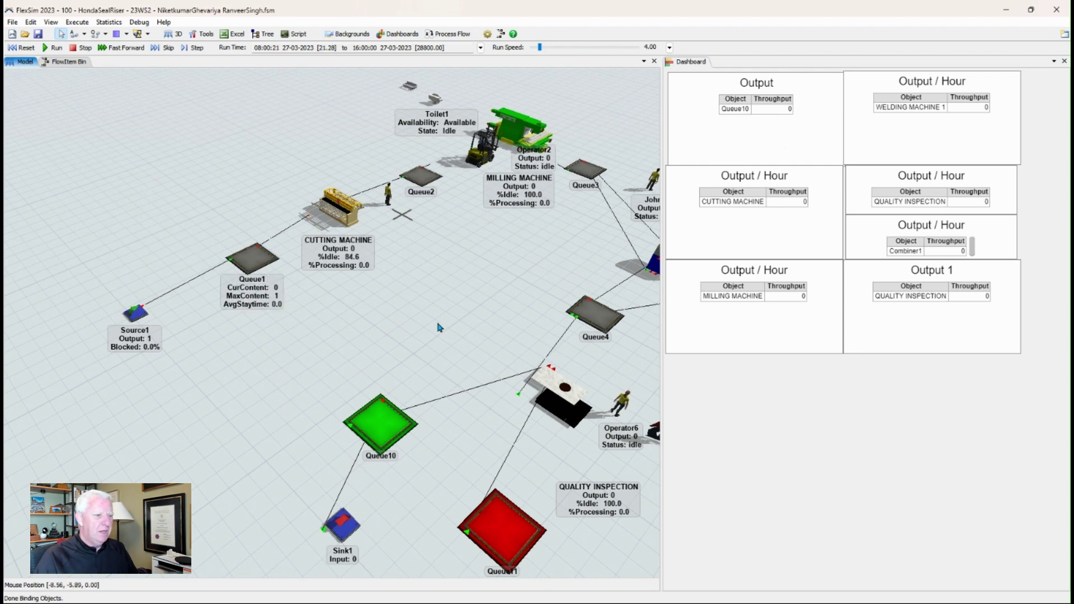
scroll(371, 307, "down", 2)
left_click_drag(370, 307, 362, 305)
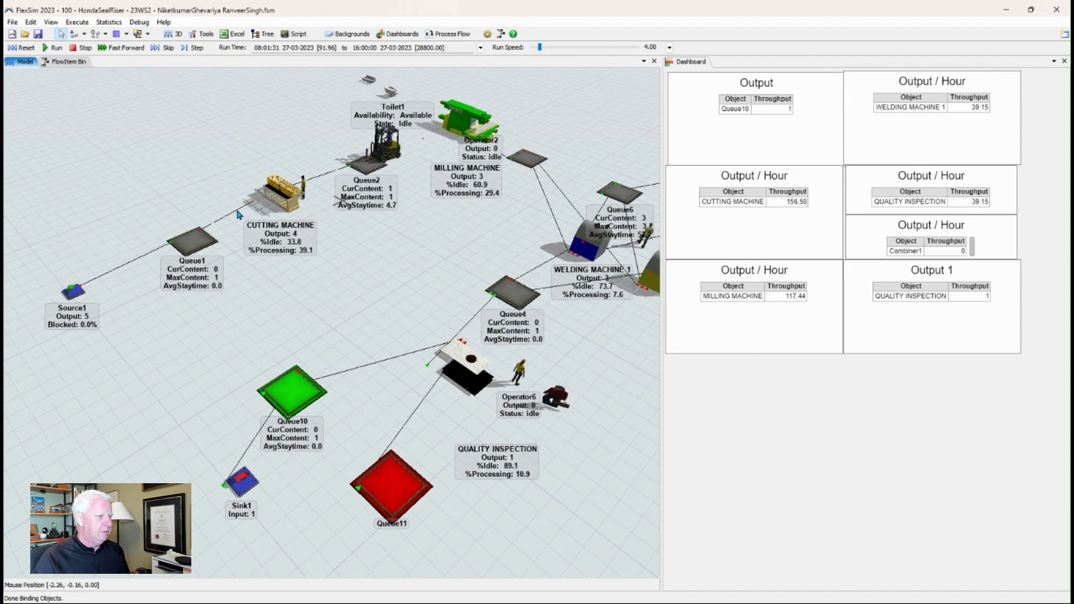
Zoom in on the CUTTING MACHINE, then orbit toward Queue2 and the forklift.
scroll(239, 215, "up", 5)
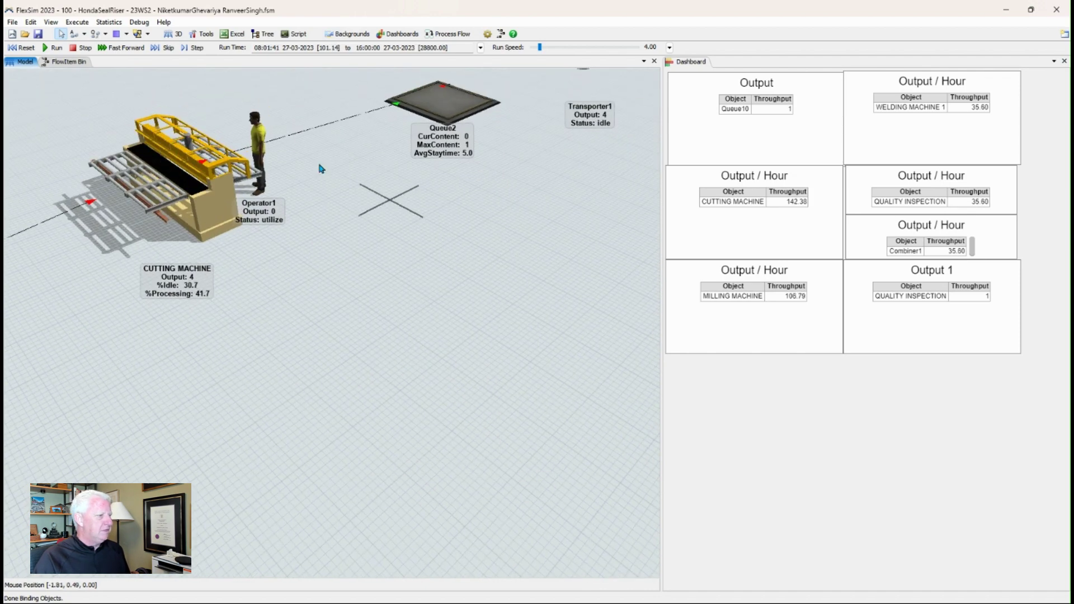
scroll(313, 276, "up", 3)
left_click_drag(313, 276, 228, 339)
right_click_drag(227, 340, 374, 319)
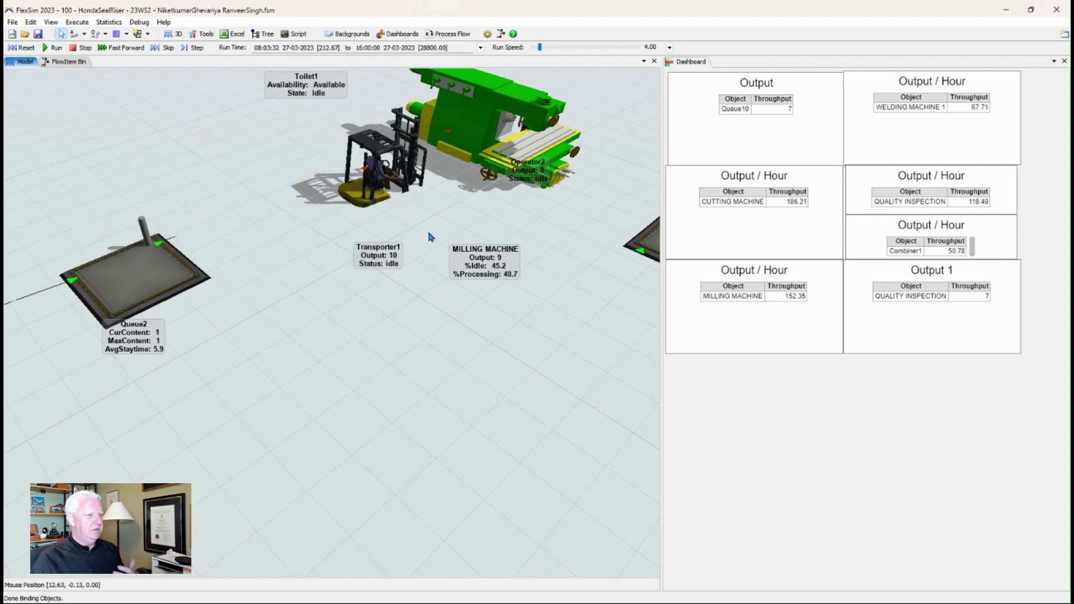
Raise the milling machine from z -1.00 to floor level at z 0.05, then deselect it.
scroll(431, 226, "up", 2)
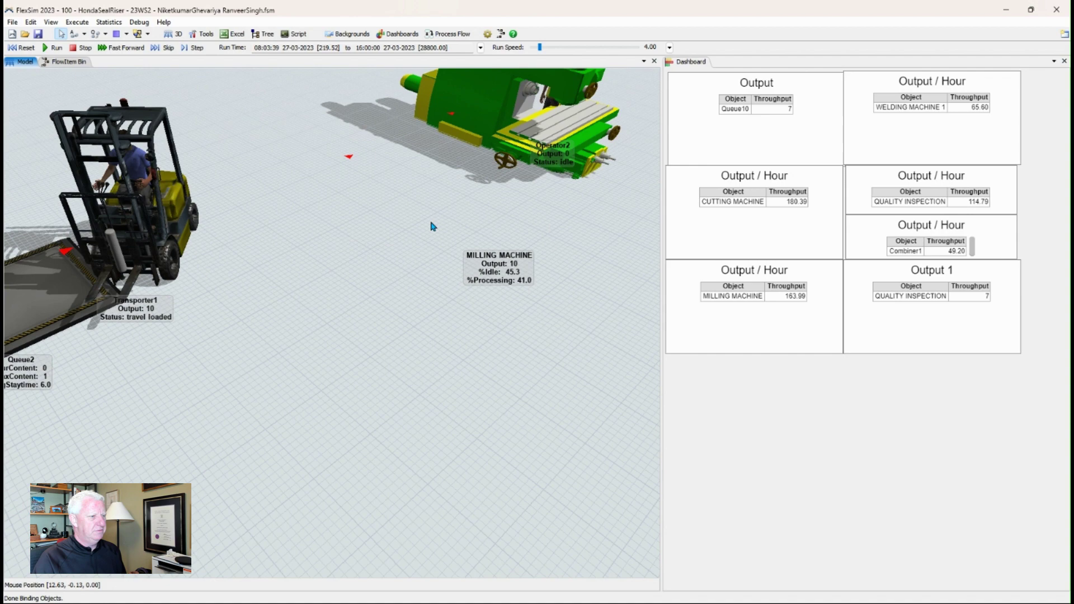
scroll(432, 226, "down", 3)
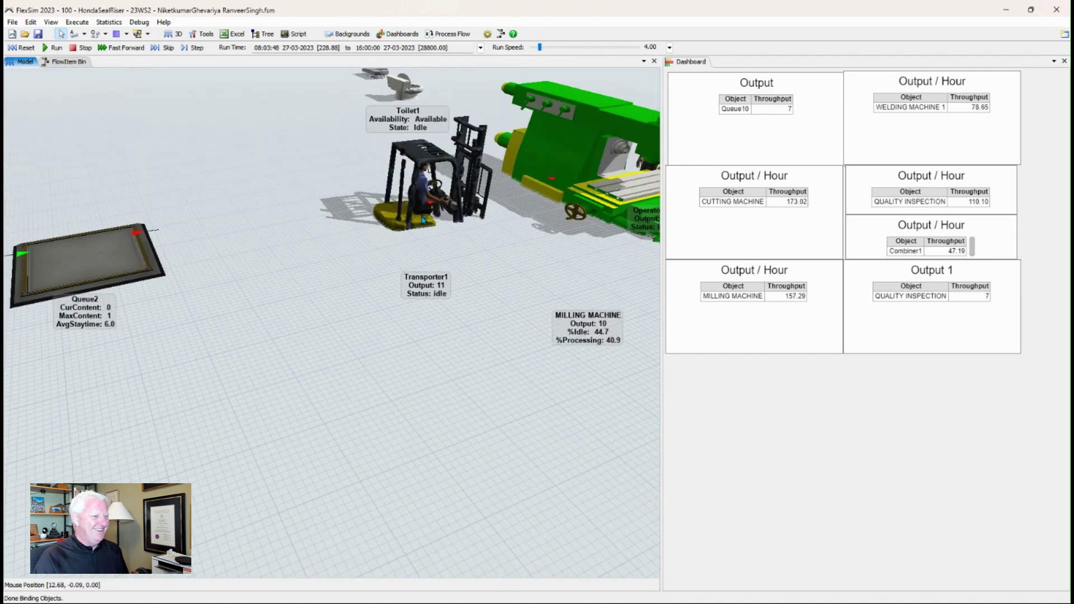
right_click_drag(424, 219, 469, 314)
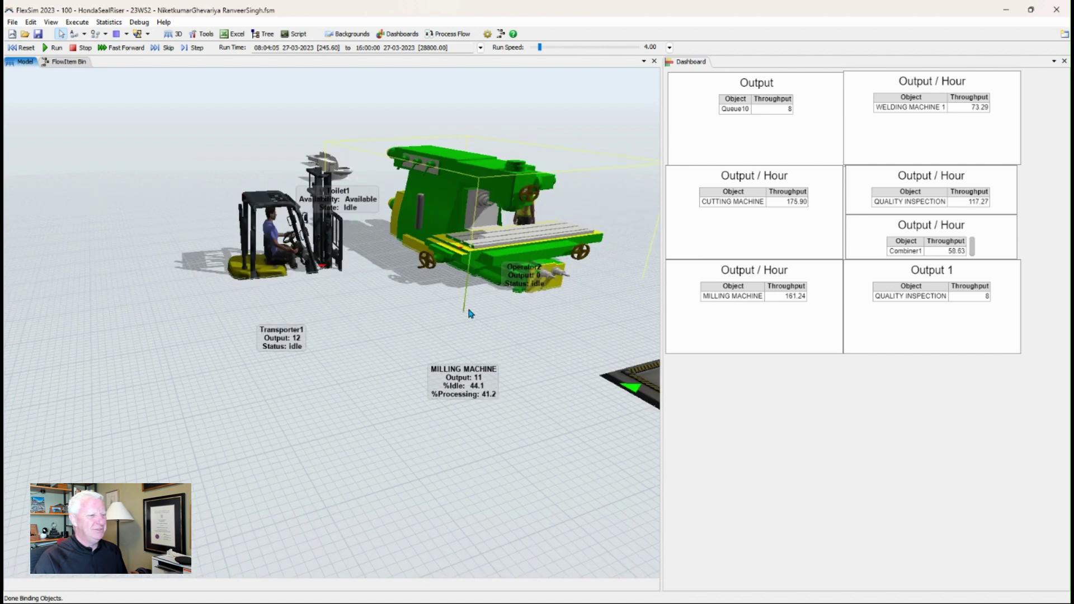
left_click(477, 152)
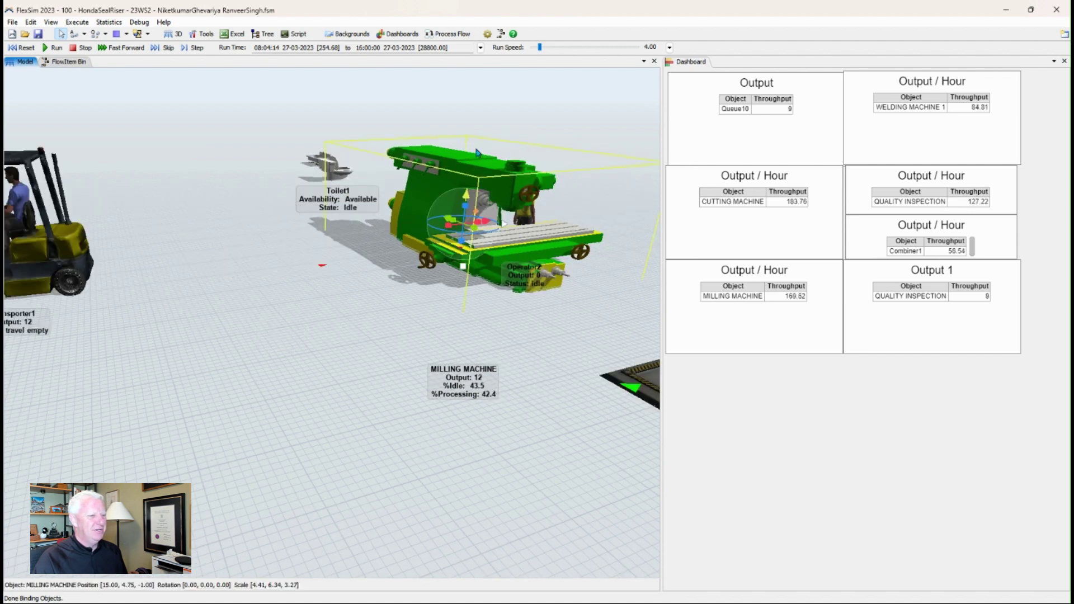
left_click_drag(477, 153, 467, 148)
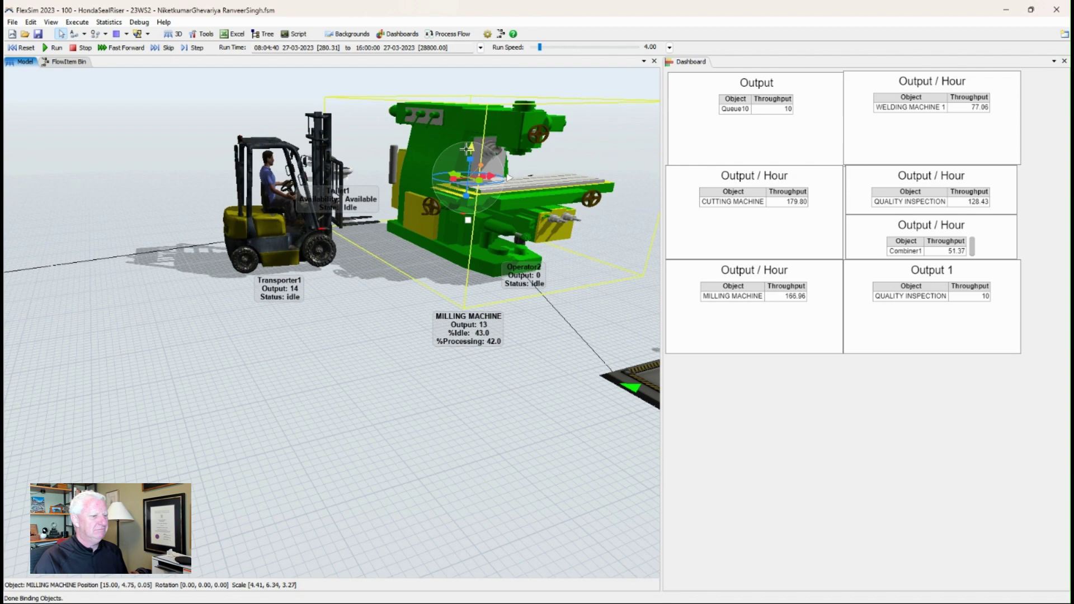
left_click(521, 403)
left_click_drag(520, 403, 338, 218)
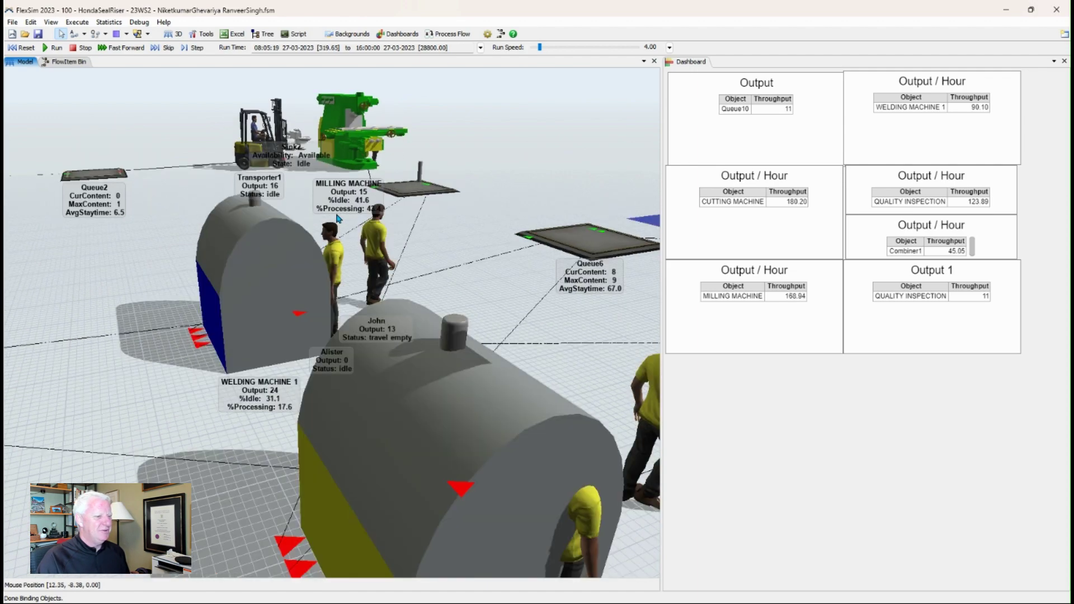
Pan and zoom across the running seal riser line from the welding machines to Queue4.
scroll(462, 252, "down", 3)
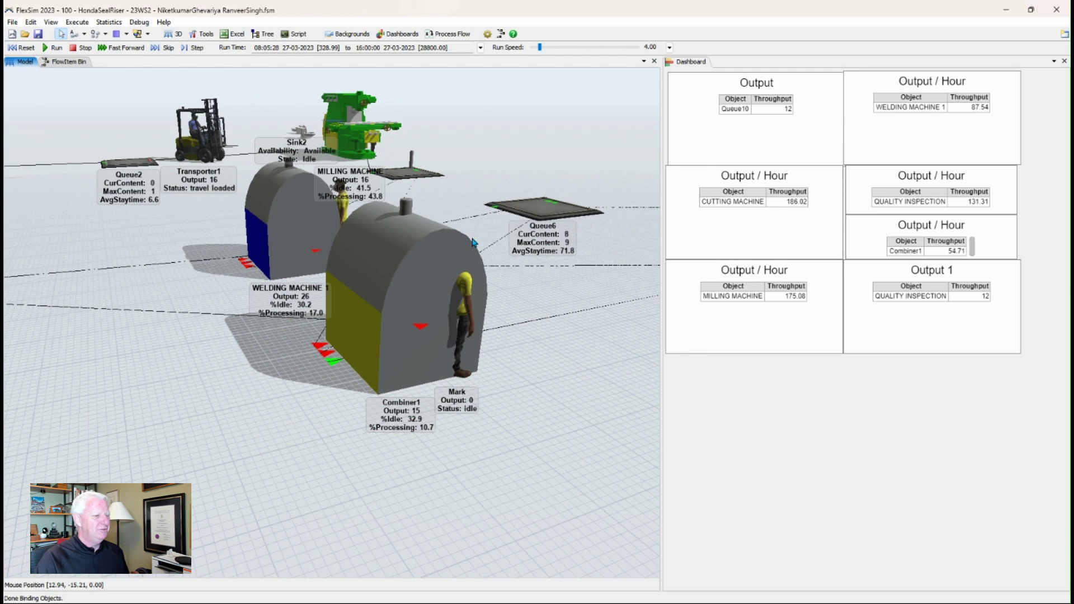
scroll(475, 246, "up", 5)
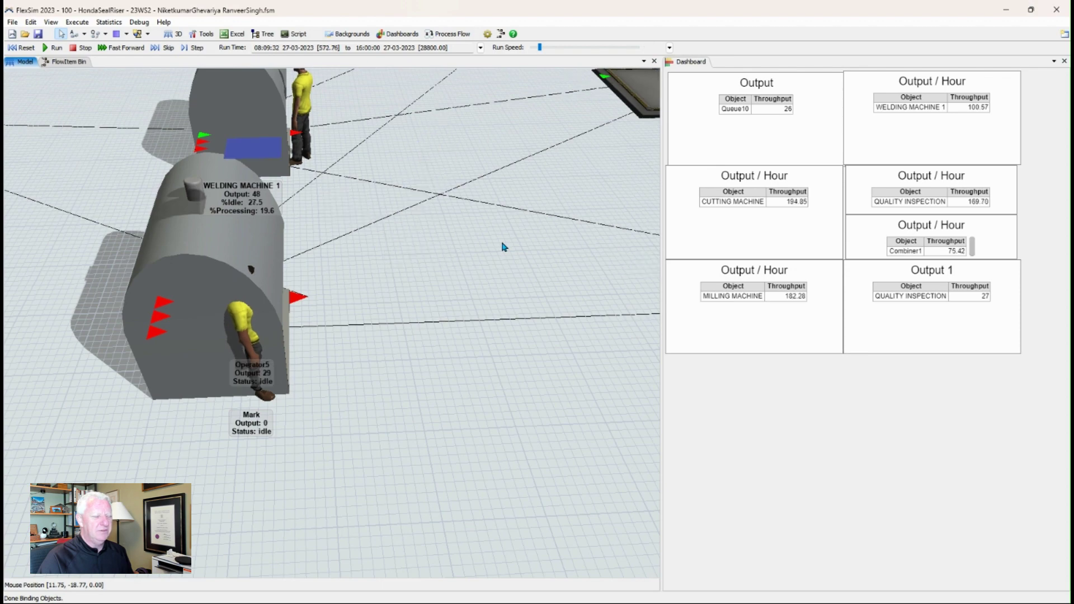
left_click_drag(503, 247, 490, 279)
scroll(490, 278, "down", 3)
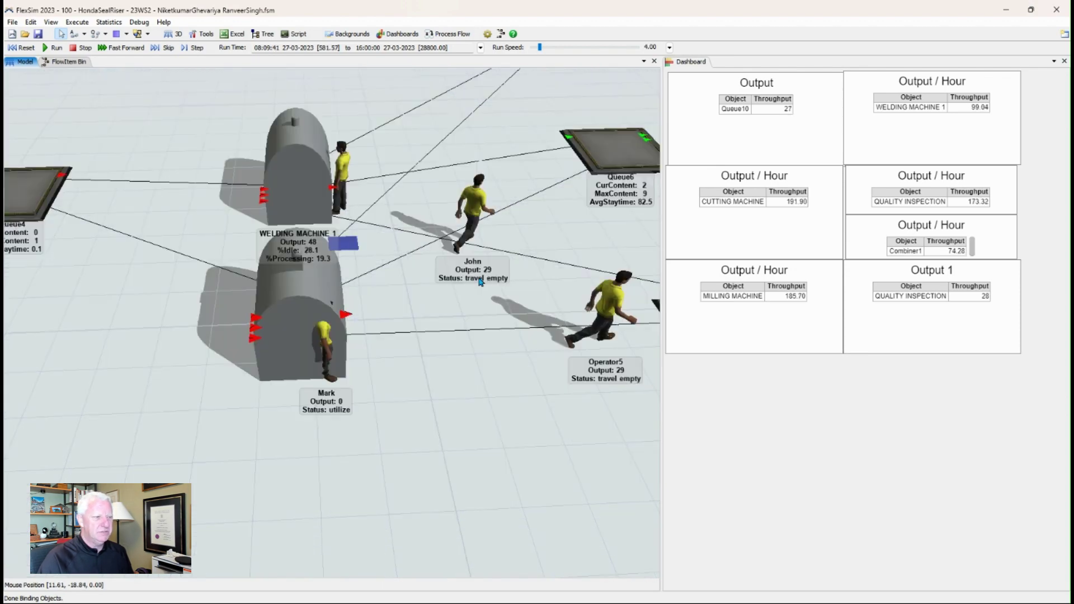
scroll(480, 282, "down", 1)
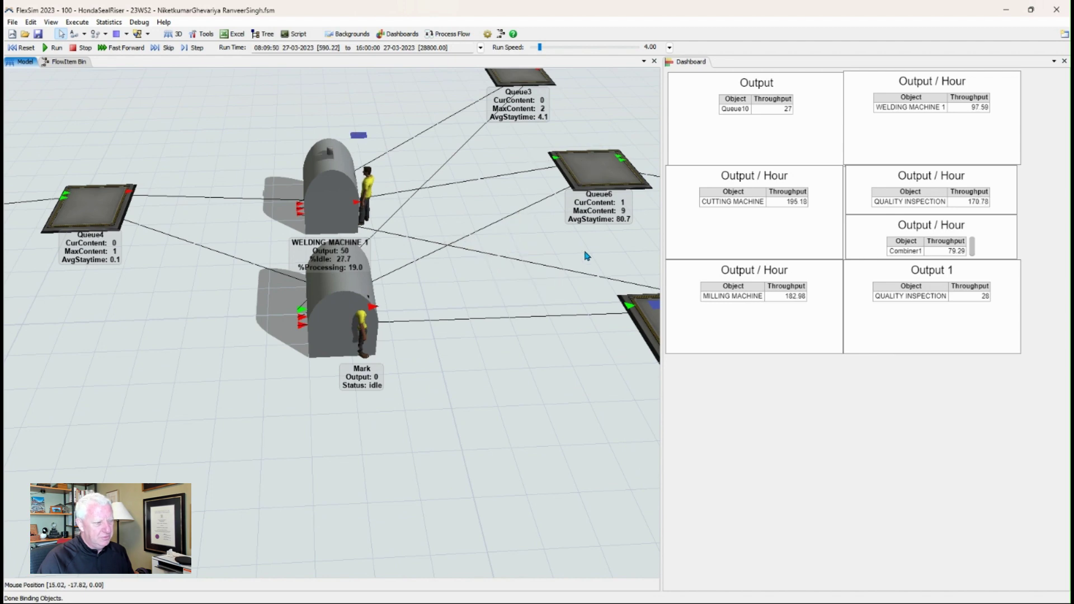
left_click_drag(587, 256, 211, 283)
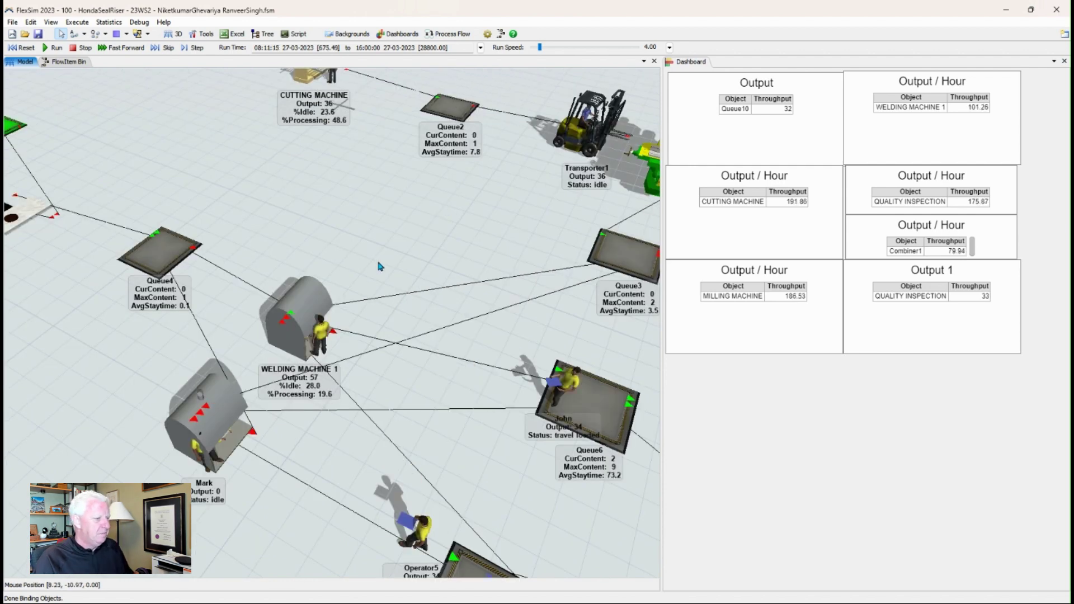
left_click_drag(382, 260, 401, 267)
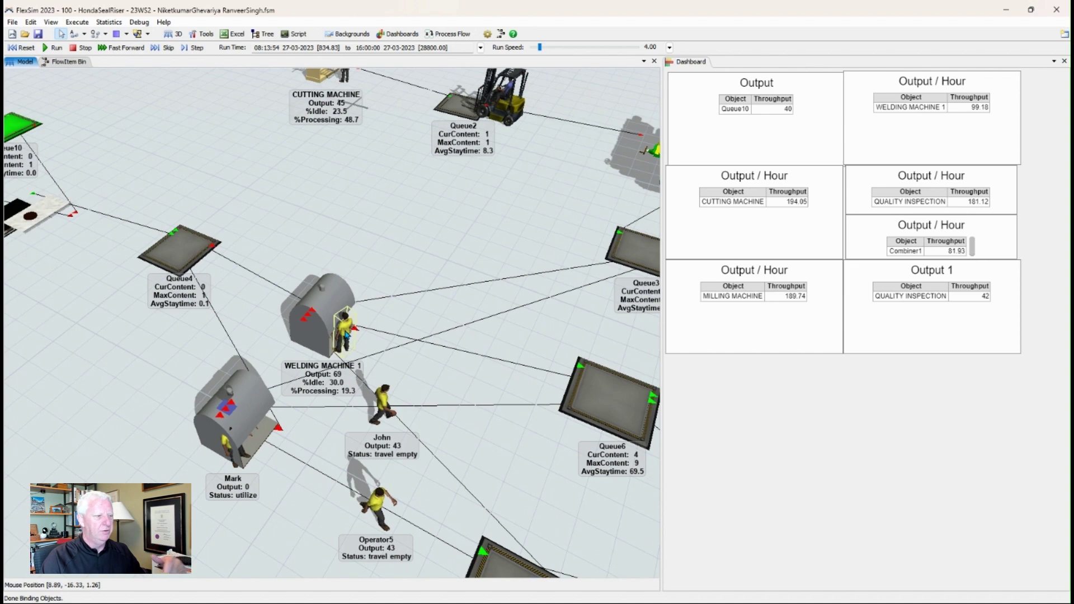
scroll(328, 217, "down", 3)
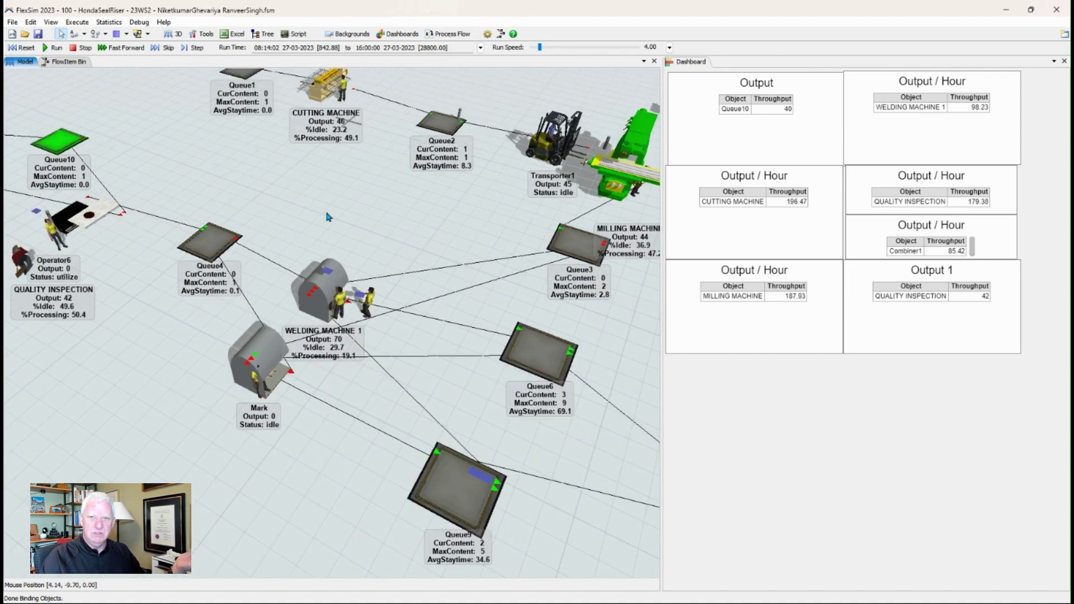
scroll(328, 217, "down", 3)
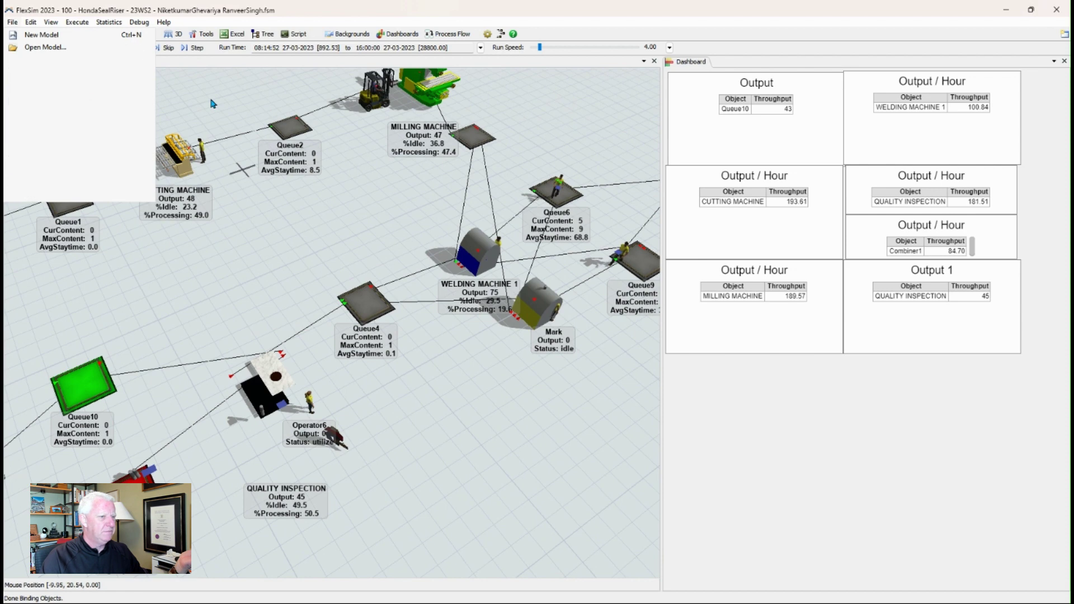
Open the Pad Molding Floor model and orbit, pan and zoom to an oblique view of its layout.
left_click(54, 47)
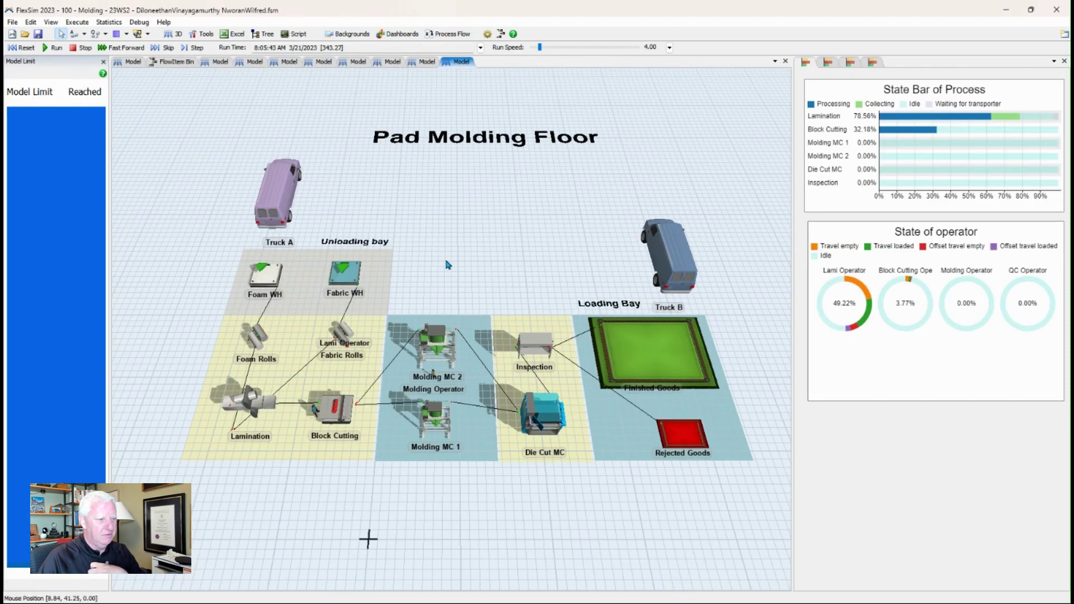
scroll(450, 268, "up", 3)
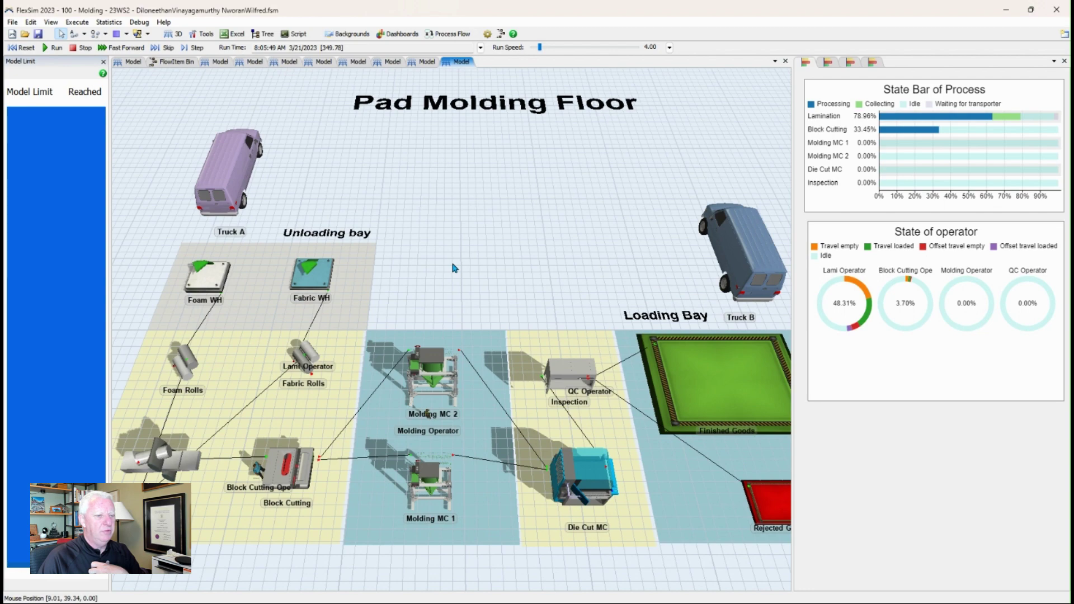
right_click_drag(454, 268, 460, 267)
left_click_drag(405, 295, 431, 273)
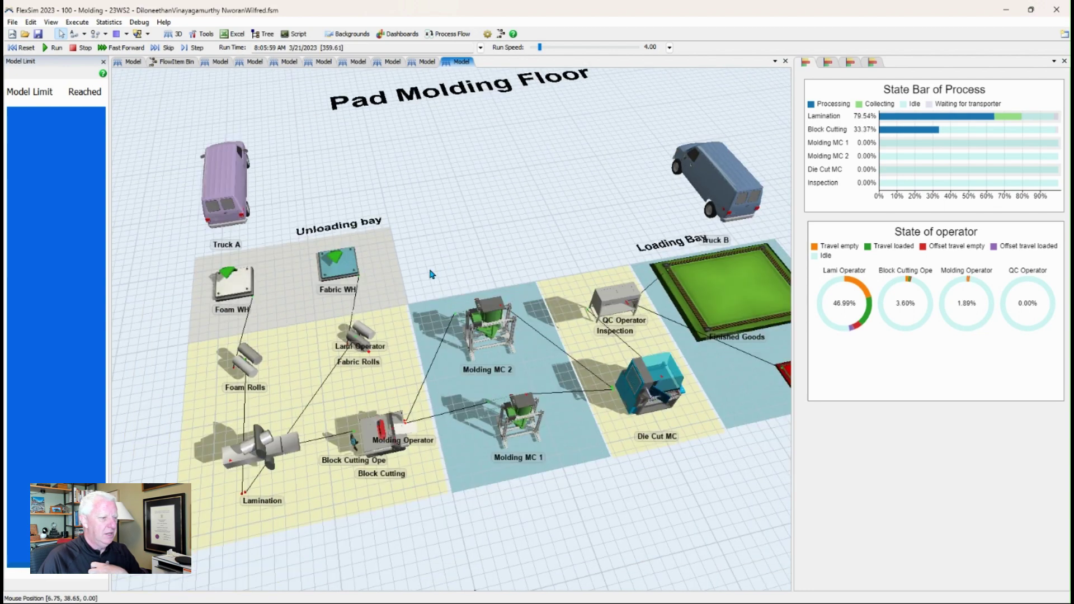
scroll(453, 230, "down", 2)
right_click_drag(453, 229, 462, 236)
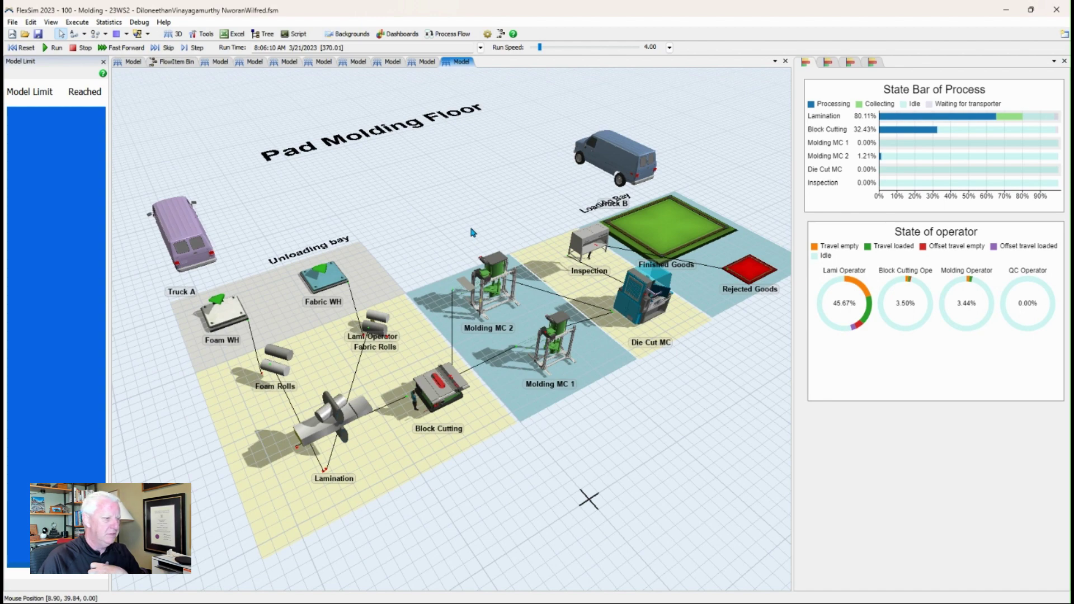
scroll(411, 260, "up", 2)
right_click_drag(411, 260, 300, 321)
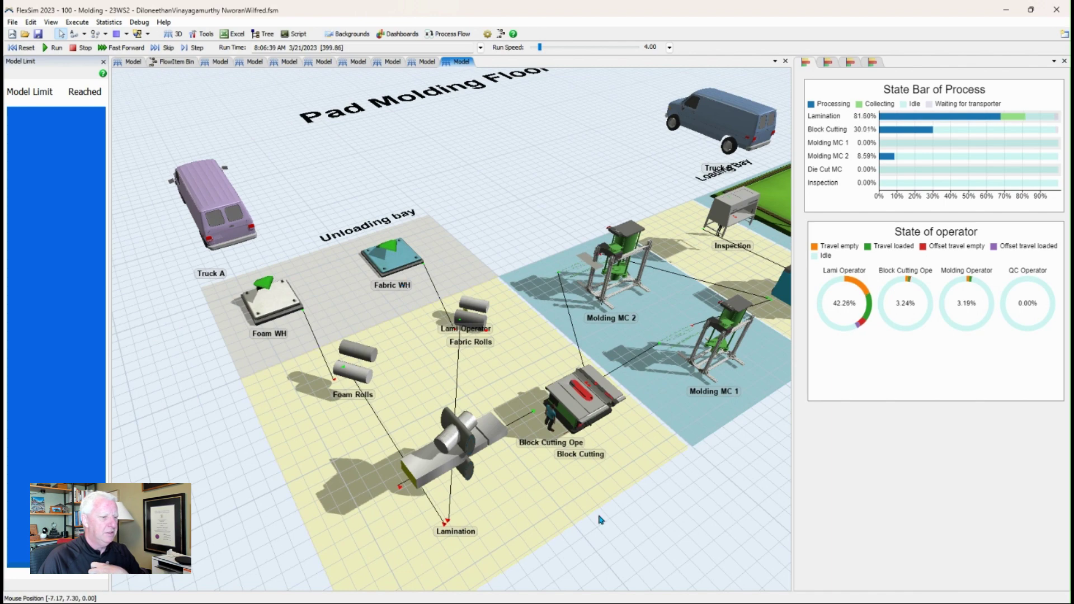
Zoom in on the Lamination and Block Cutting stations and the QC Operator.
left_click_drag(630, 526, 578, 514)
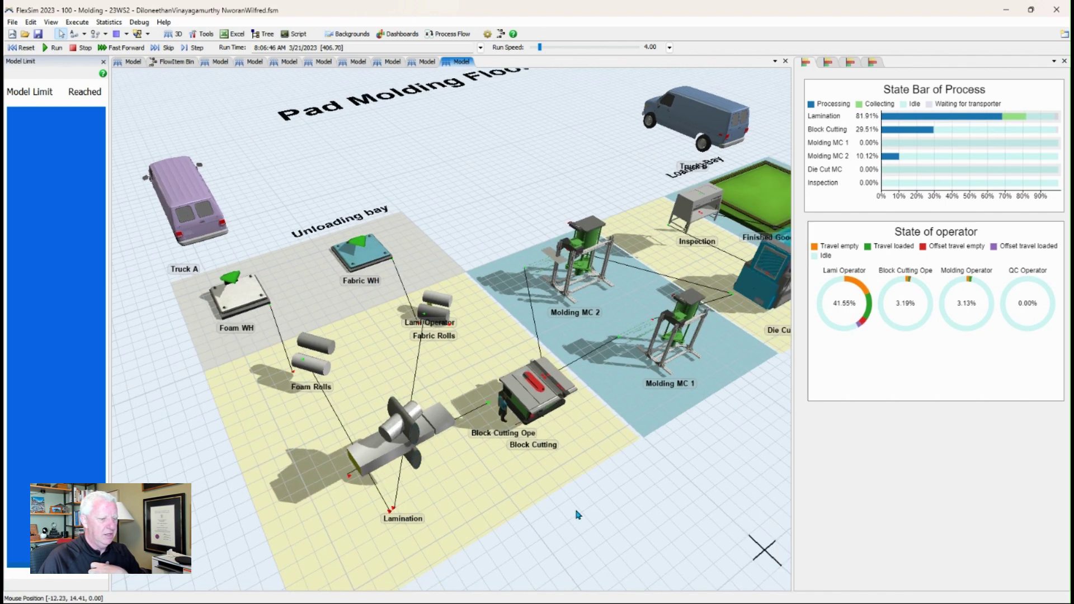
scroll(439, 463, "up", 6)
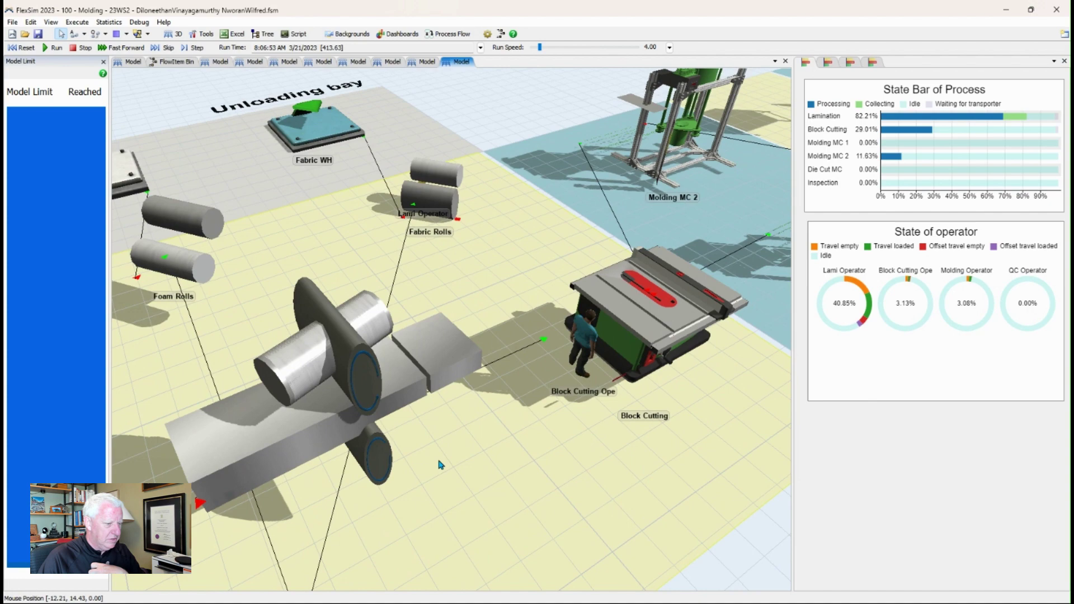
scroll(440, 464, "down", 2)
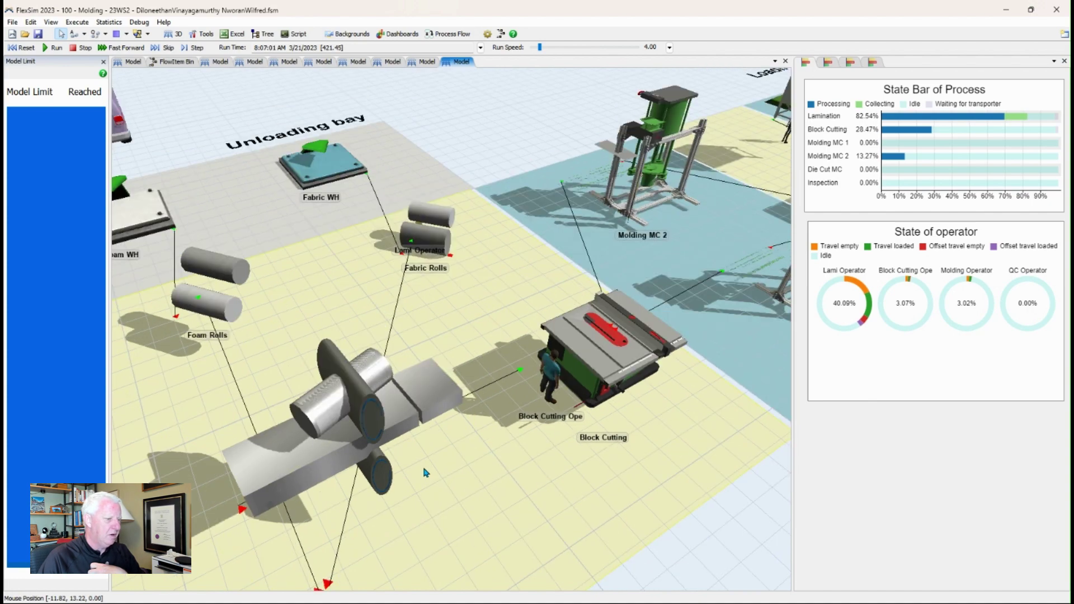
left_click_drag(425, 473, 454, 414)
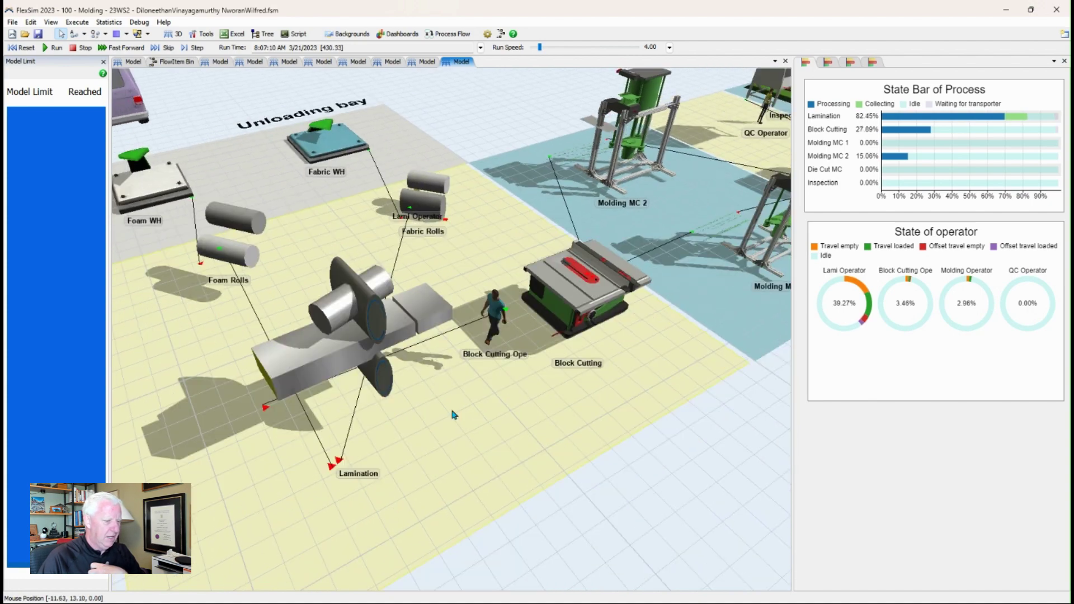
scroll(454, 414, "up", 2)
scroll(437, 422, "up", 1)
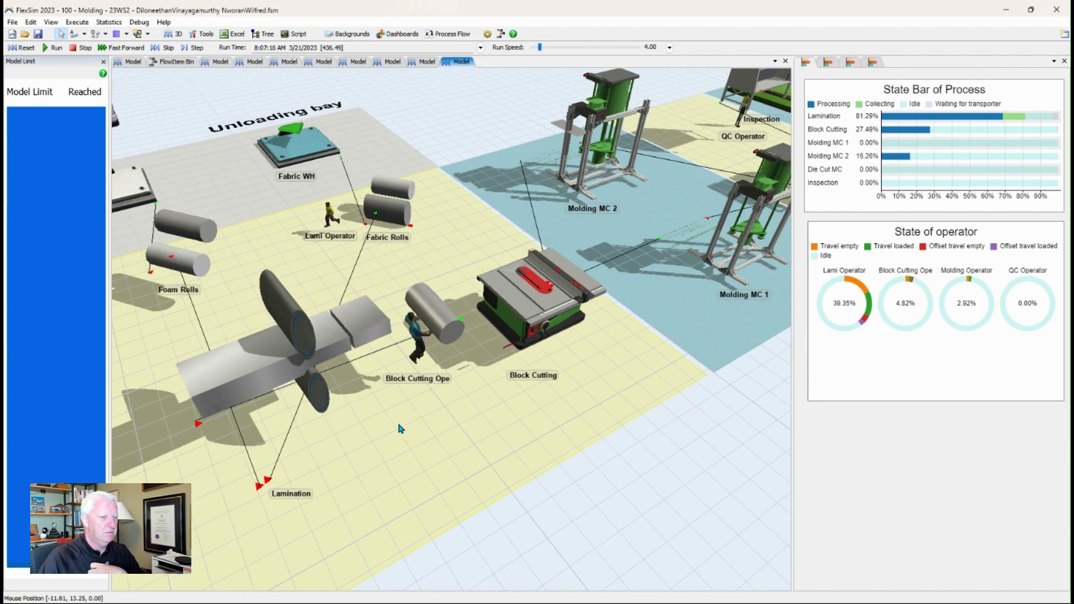
Move over to the molding machines, Truck B, Die Cut MC and Inspection.
left_click_drag(598, 409, 456, 460)
right_click_drag(456, 461, 461, 432)
mouse_move(582, 434)
right_mouse_down()
mouse_move(629, 378)
mouse_move(576, 443)
right_mouse_up()
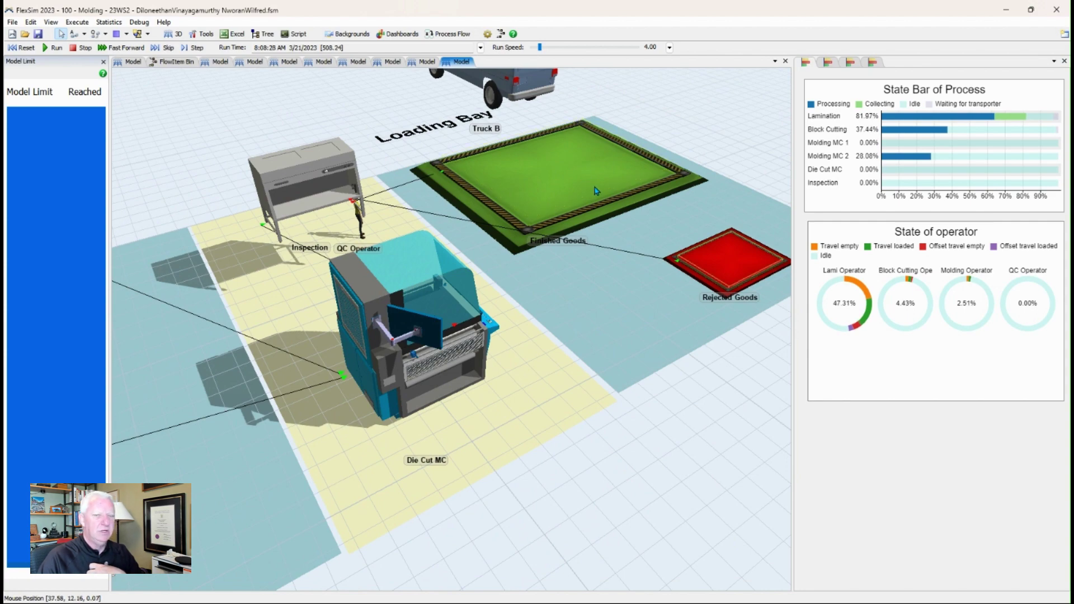
Rotate to a face-on overview and read each operator's idle percentage on the State of operator gauges.
scroll(663, 452, "down", 5)
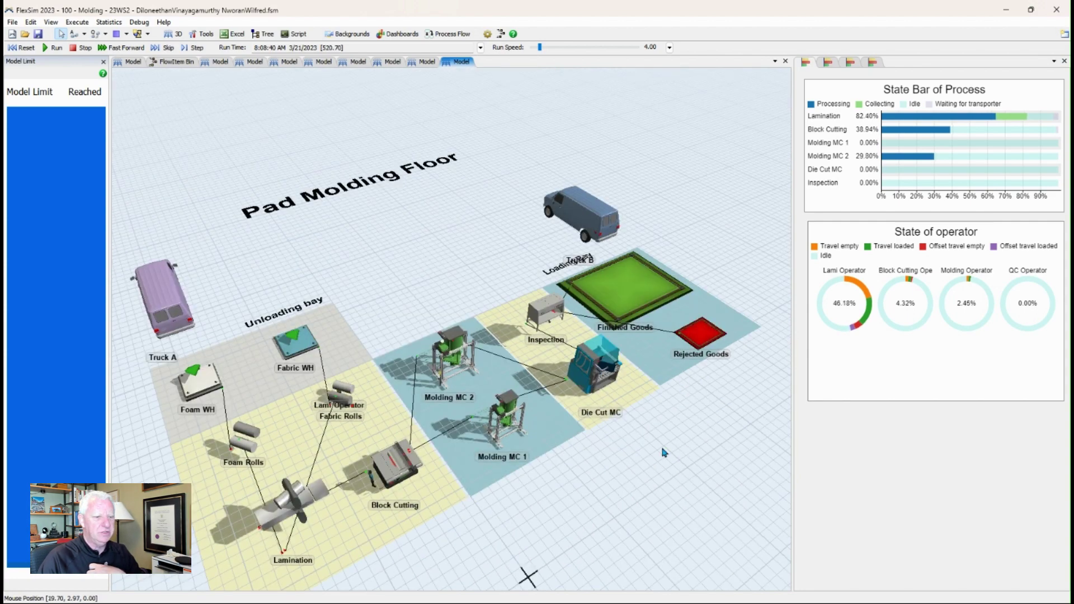
right_click_drag(664, 452, 643, 448)
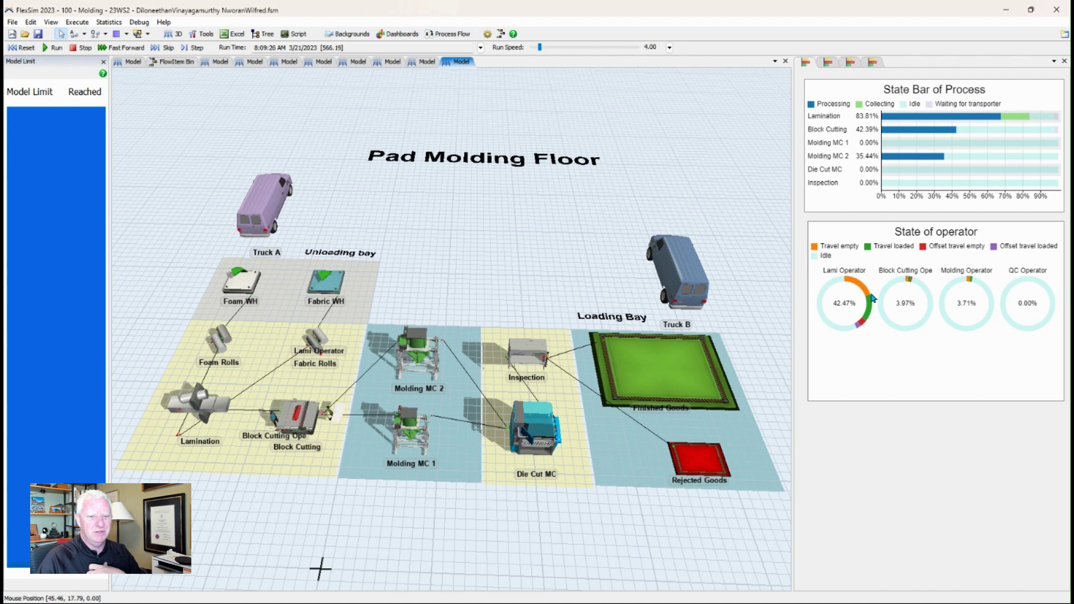
mouse_move(873, 298)
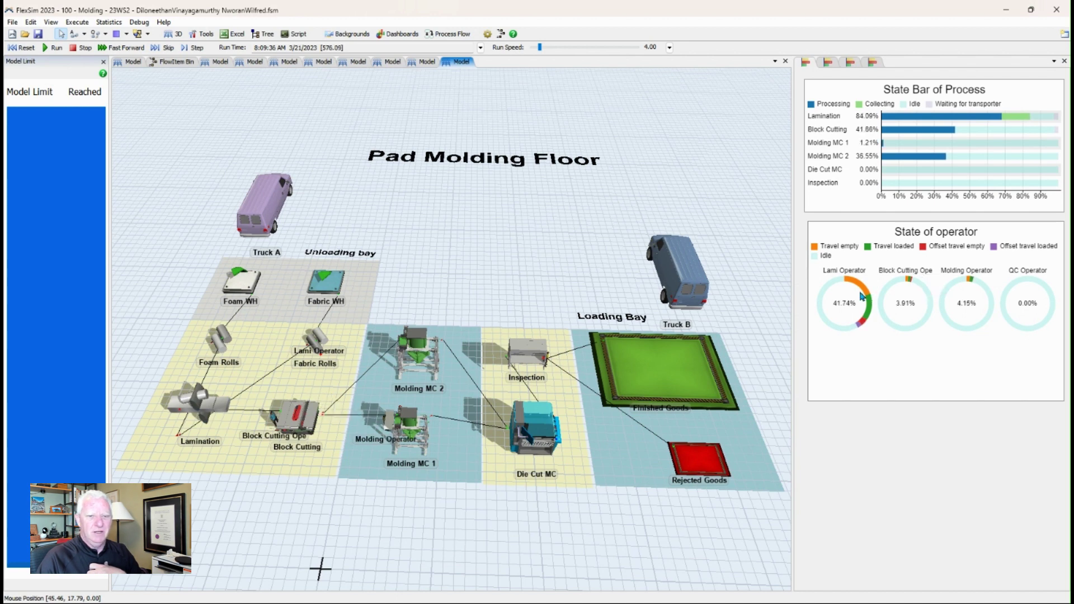
mouse_move(851, 331)
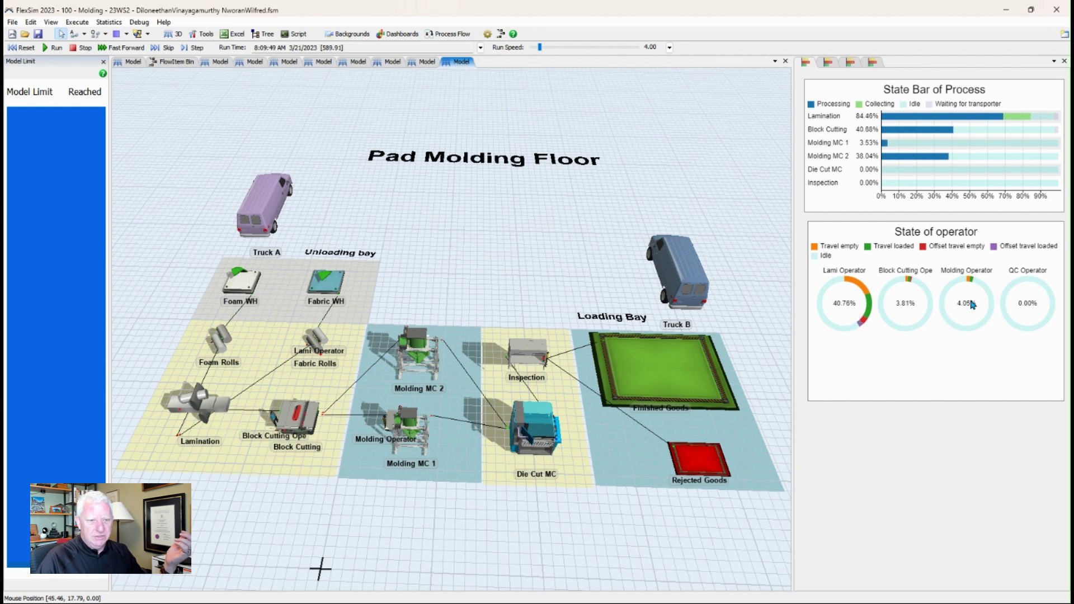
mouse_move(965, 317)
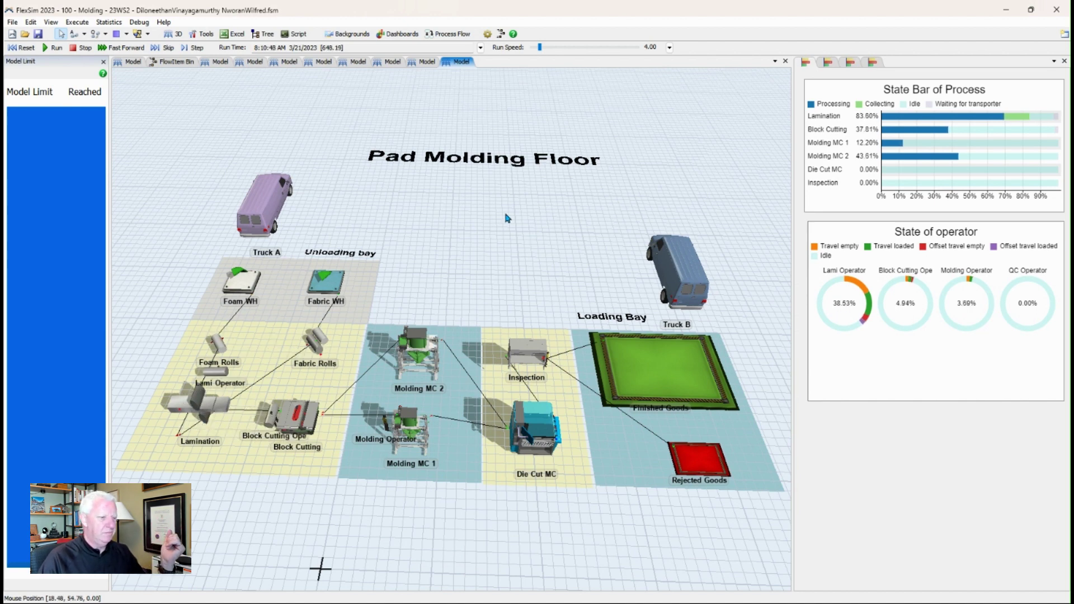
Slightly rotate and zoom the floor overview as molding, die cut and inspection utilisation climb.
right_click_drag(507, 218, 505, 217)
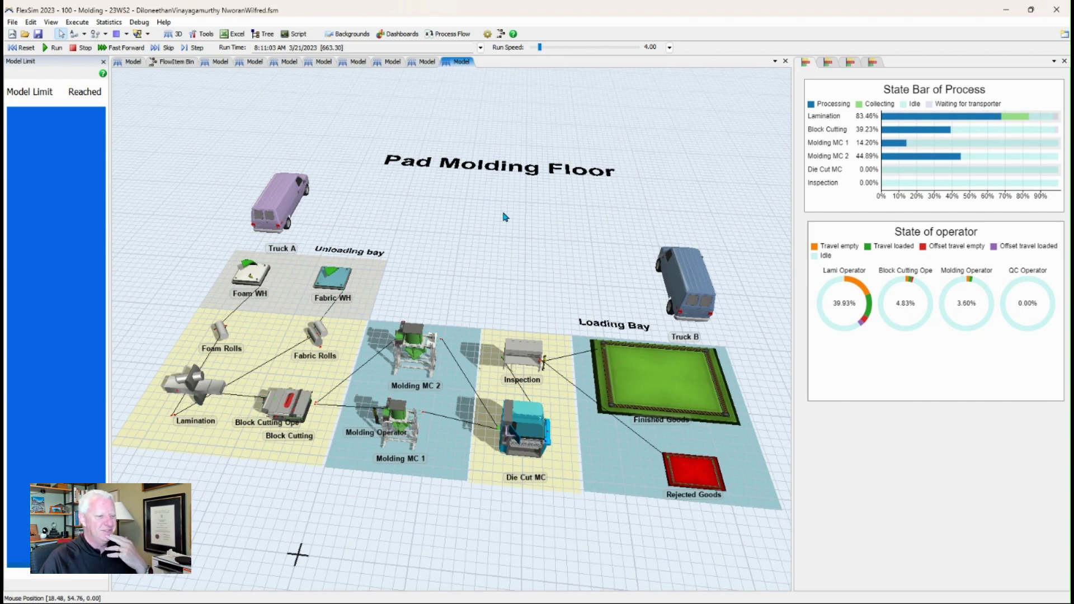
scroll(506, 217, "down", 2)
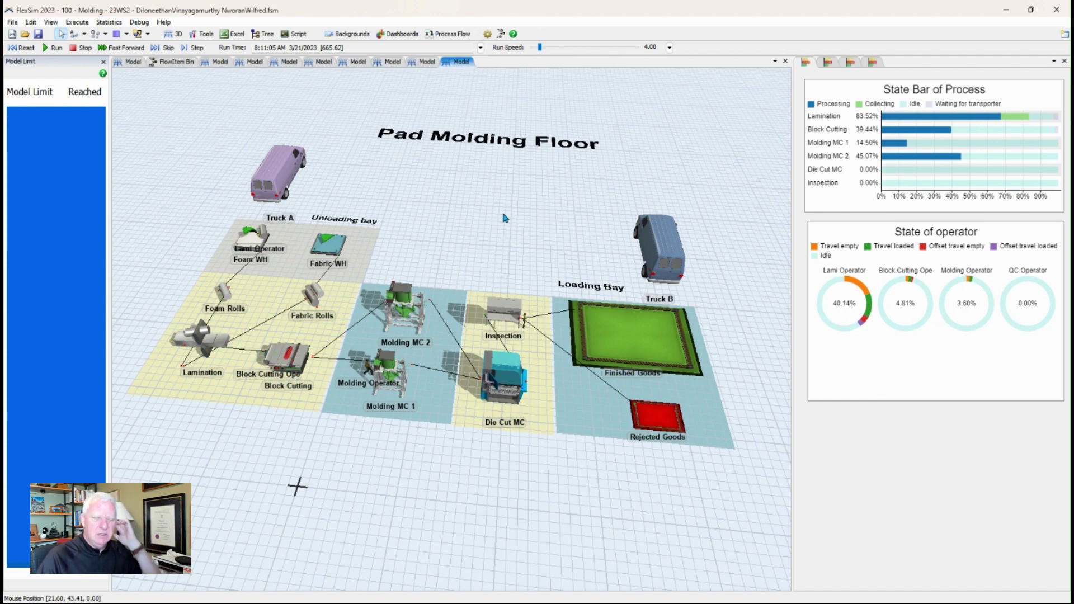
scroll(505, 217, "up", 1)
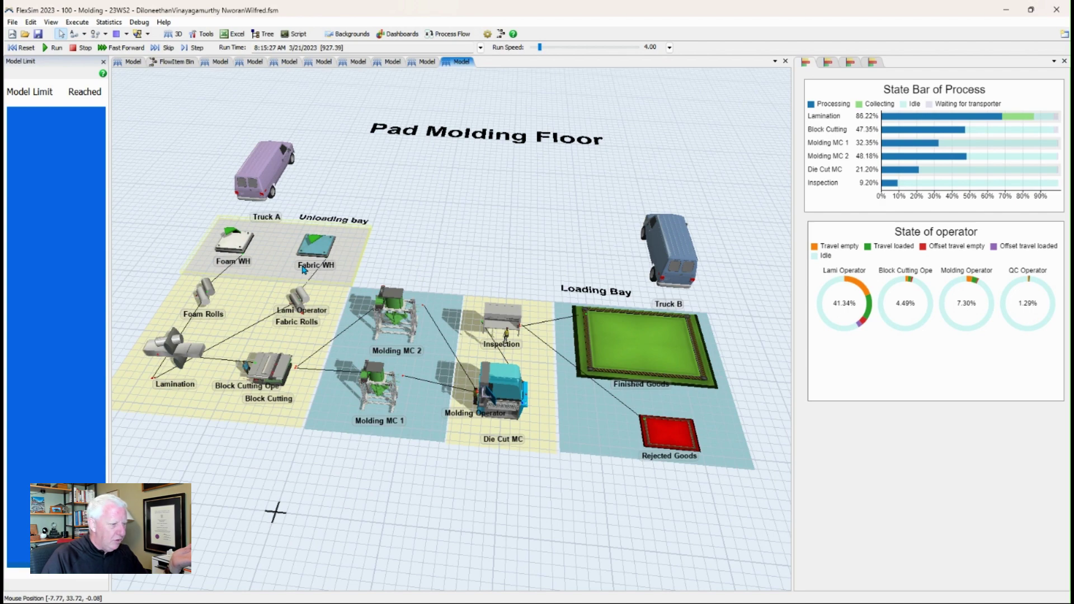
Tilt the floor toward a top-down view while finished pads pile up in the loading bay.
right_click_drag(427, 241, 429, 242)
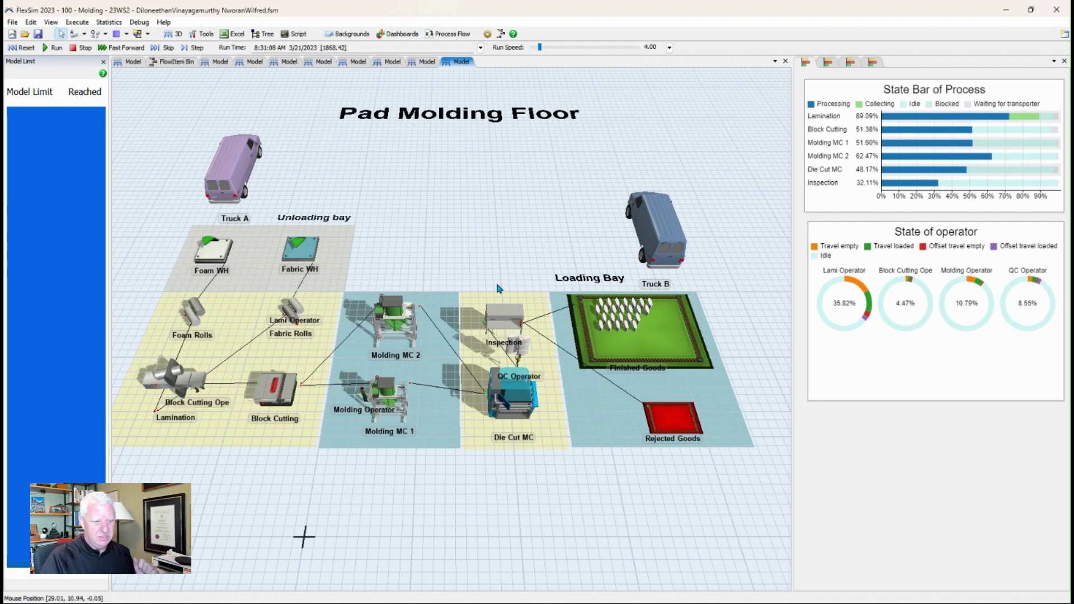
Select the Loading Bay, molding, yellow lamination and Unloading bay planes, then deselect and recentre.
left_click(597, 425)
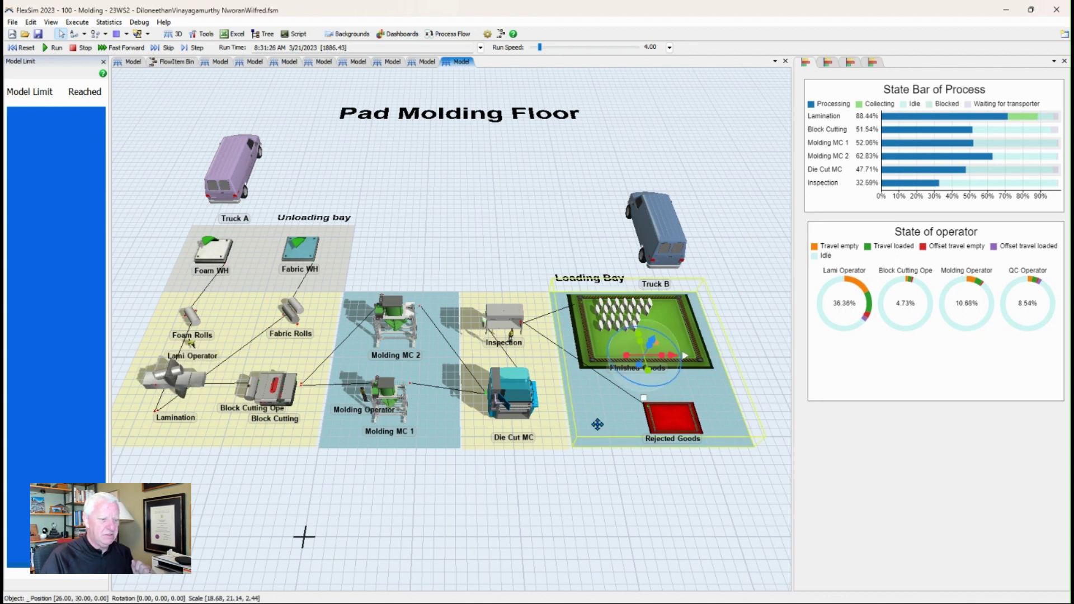
left_click(448, 436)
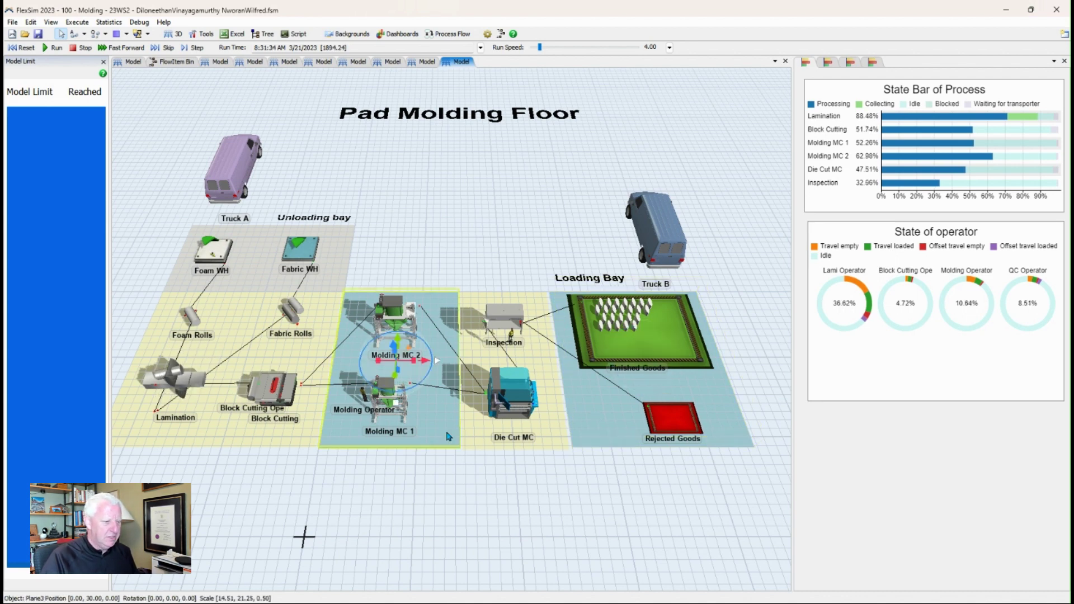
left_click(316, 295)
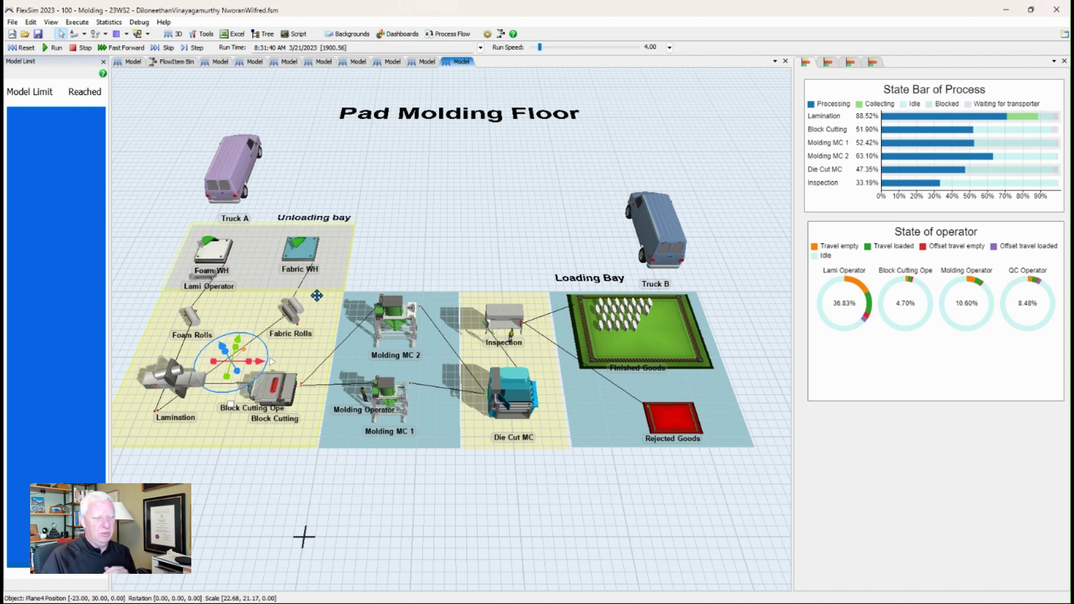
left_click(345, 262)
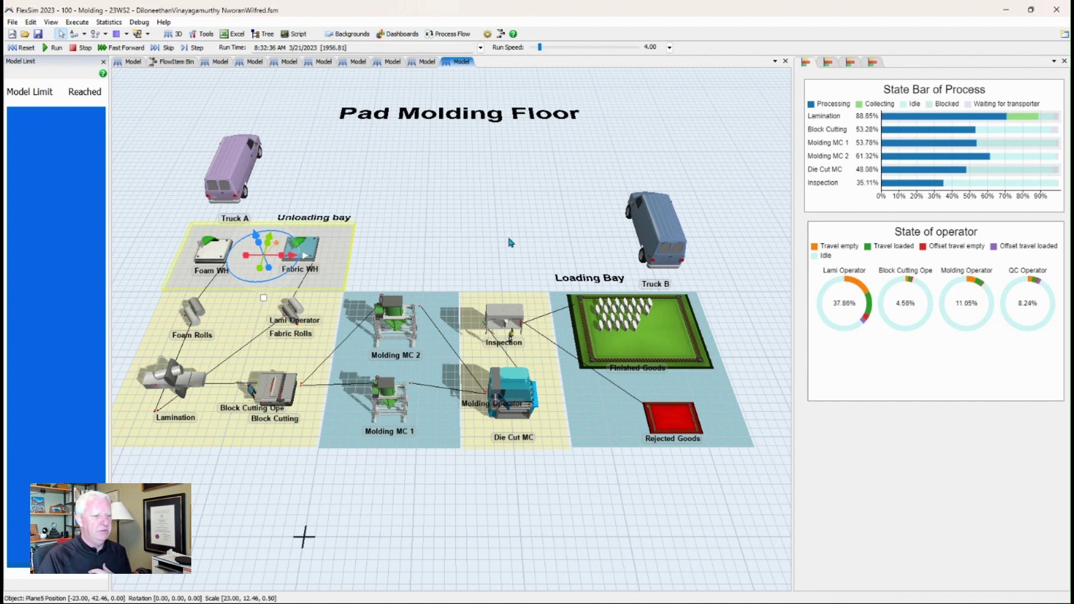
left_click(471, 223)
mouse_move(472, 223)
left_mouse_down()
mouse_move(486, 229)
mouse_move(480, 235)
left_mouse_up()
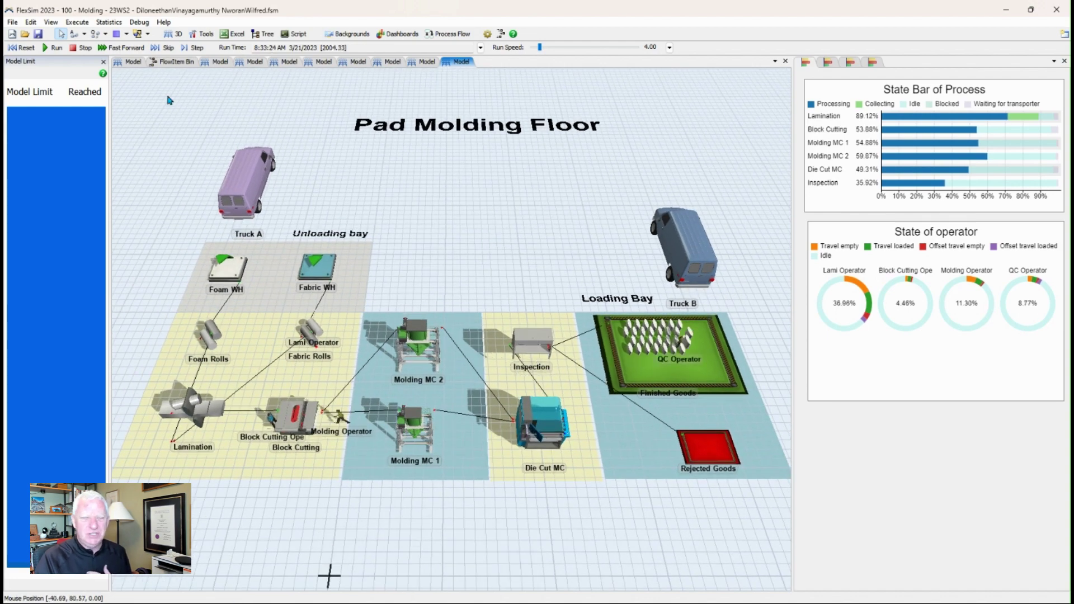